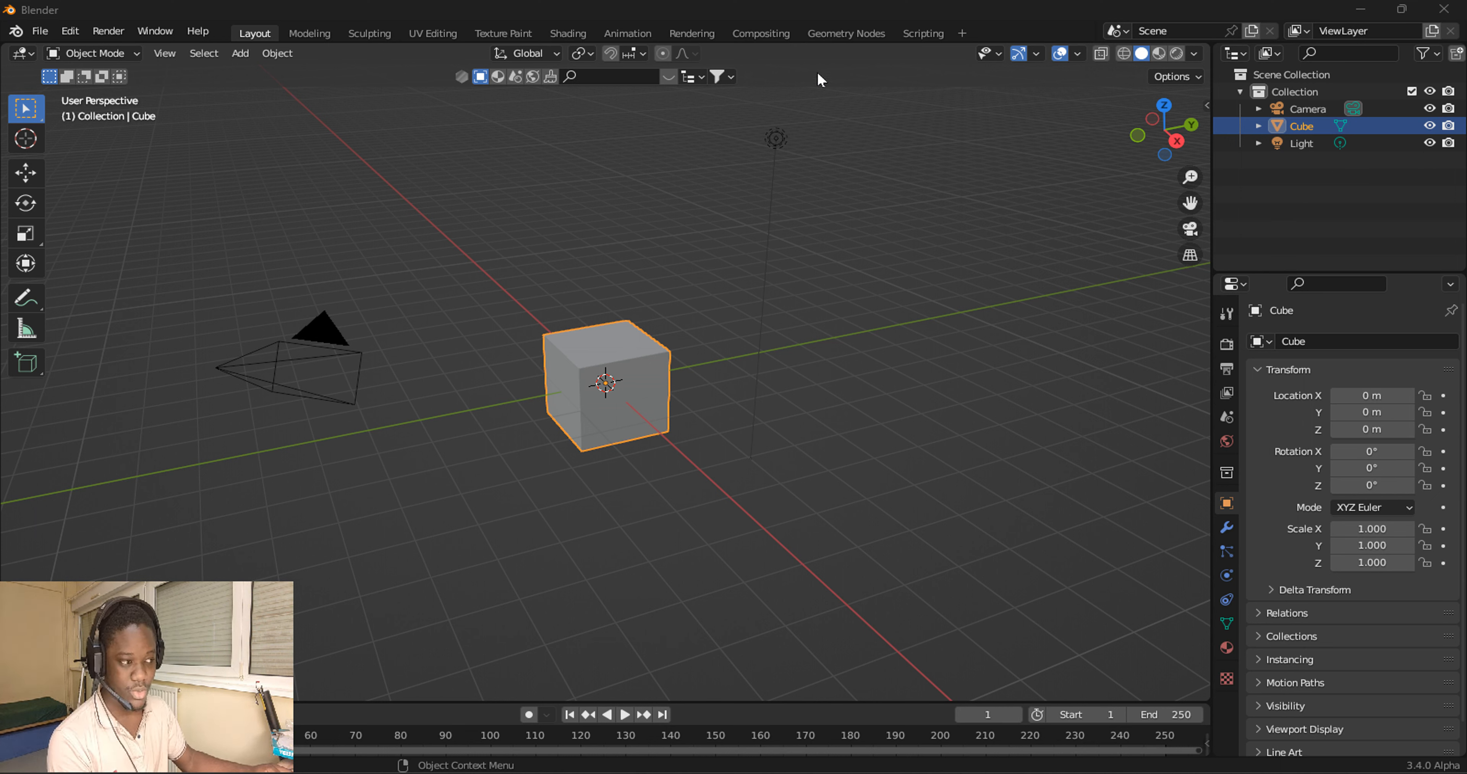
# Create a new geometry node tree for the cube and add a Self Object node between Group Input and Group Output, below their link.
pyautogui.click(851, 33)
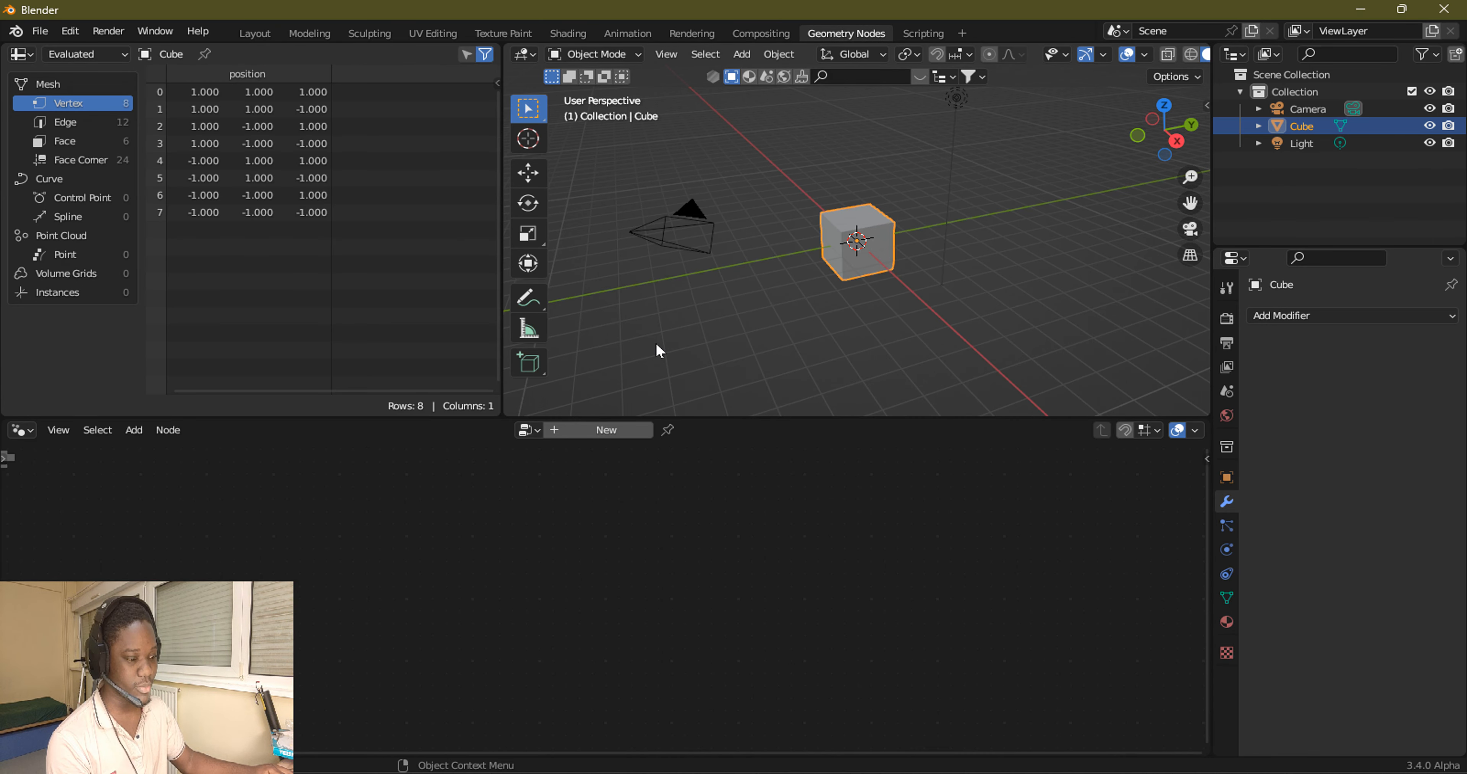
pyautogui.click(602, 428)
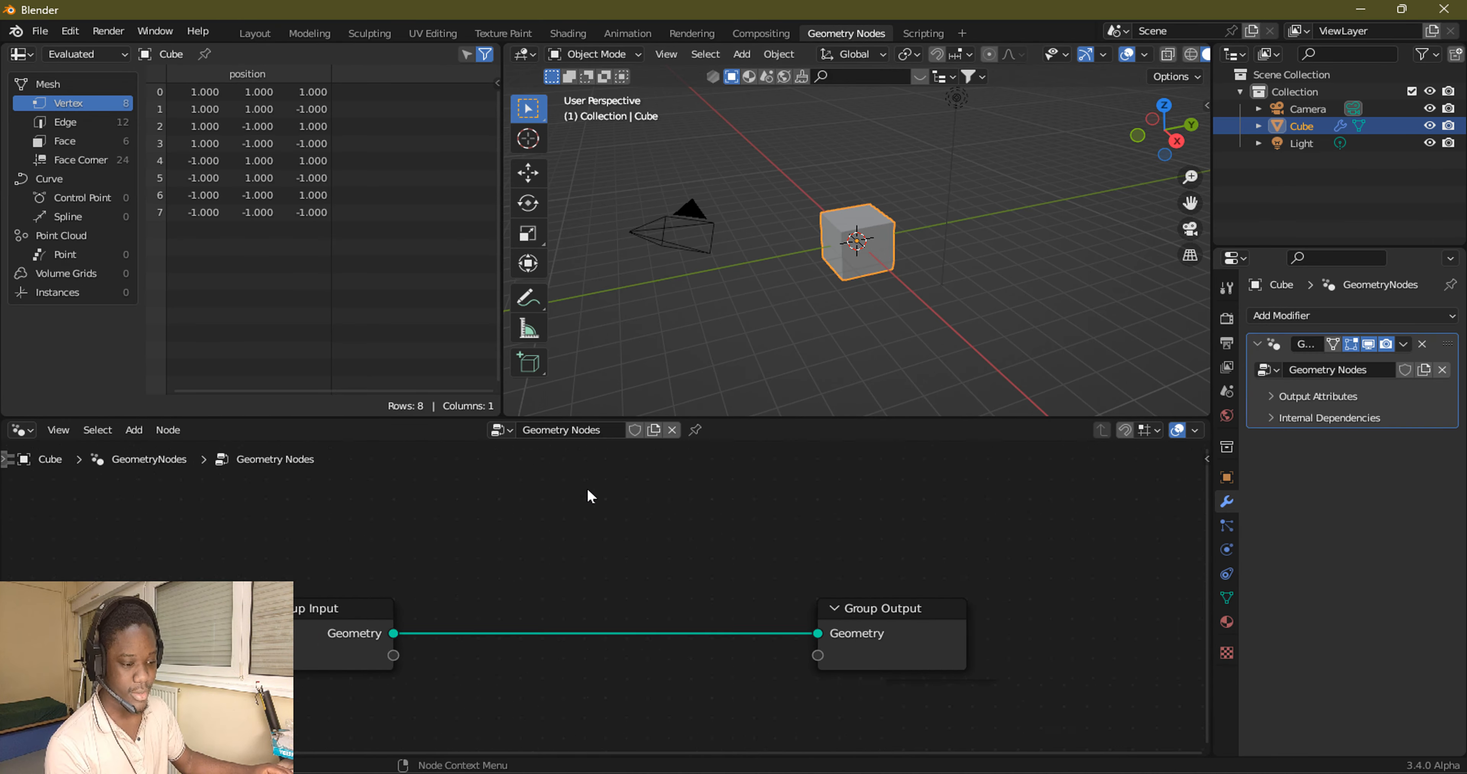
pyautogui.click(135, 430)
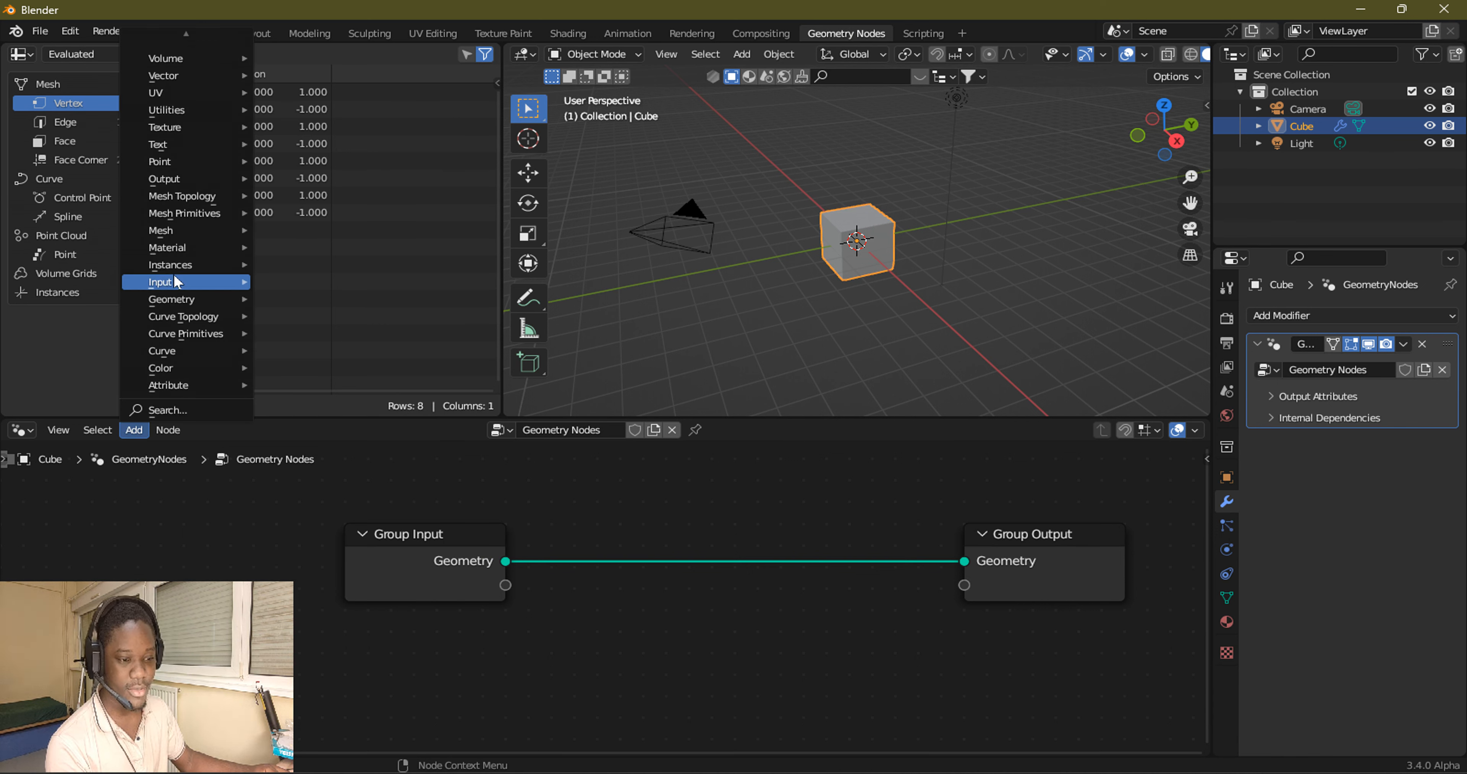
pyautogui.moveTo(204, 283)
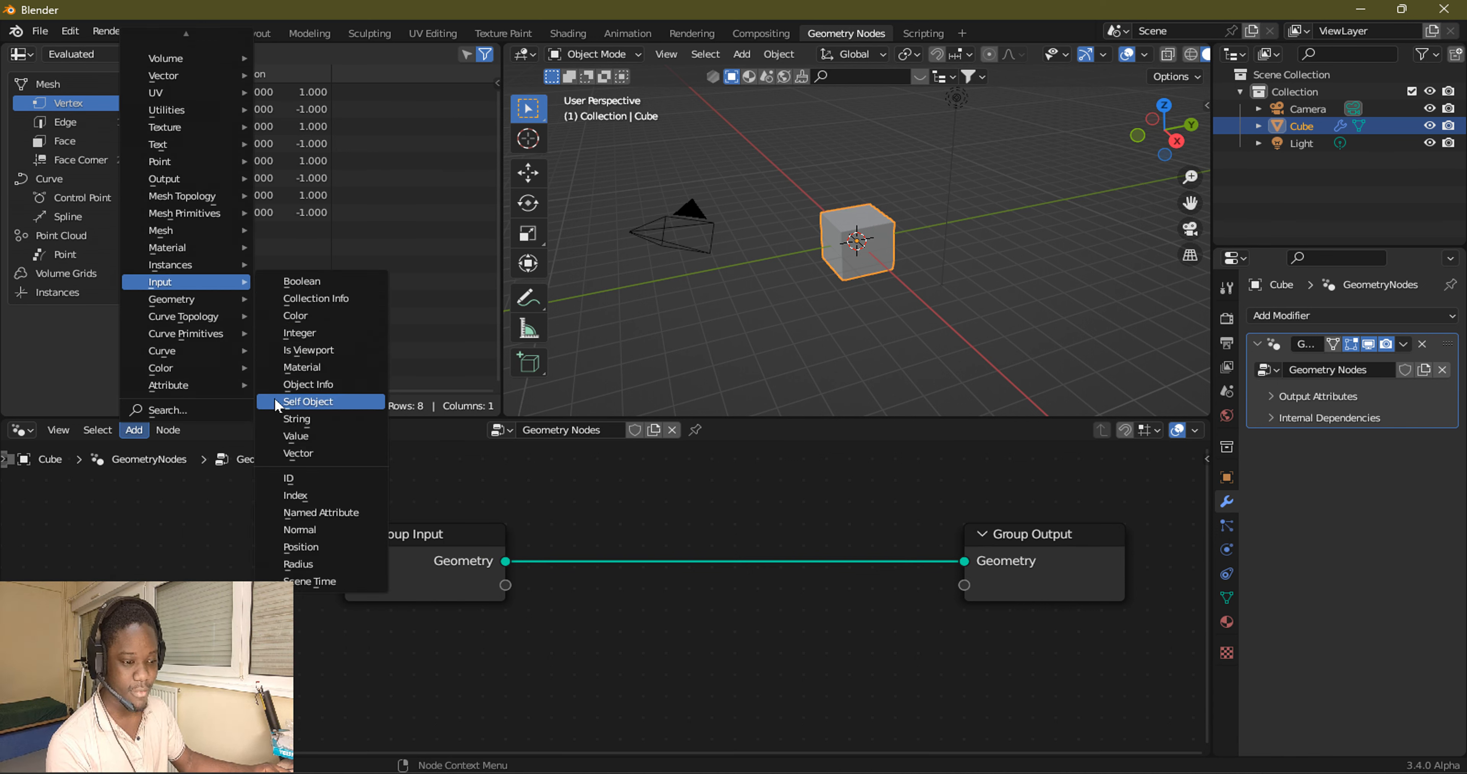
pyautogui.click(322, 406)
pyautogui.click(668, 626)
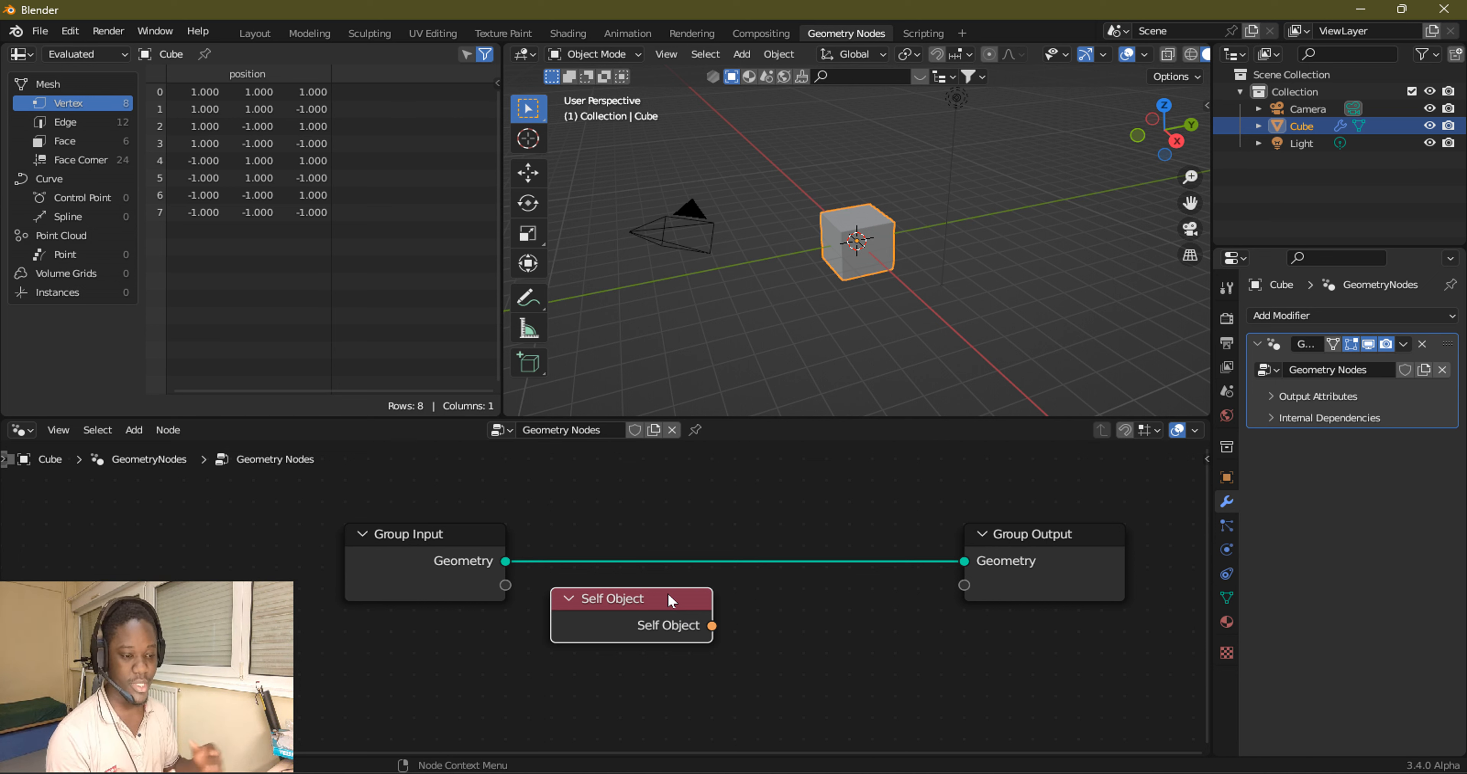
# Check the cube's Geometry Nodes modifier in the Layout workspace and return to the Geometry Nodes workspace.
pyautogui.click(254, 33)
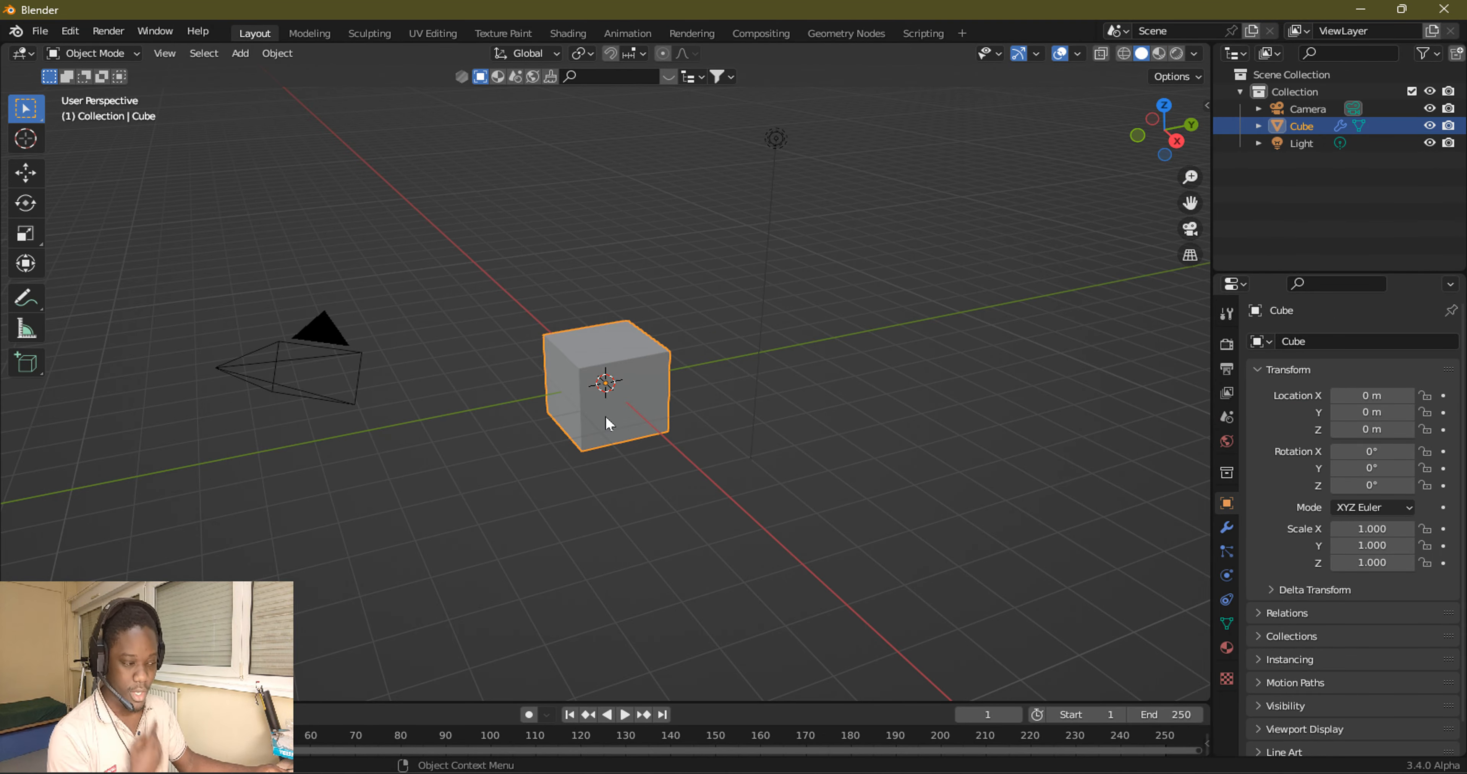
pyautogui.click(1222, 528)
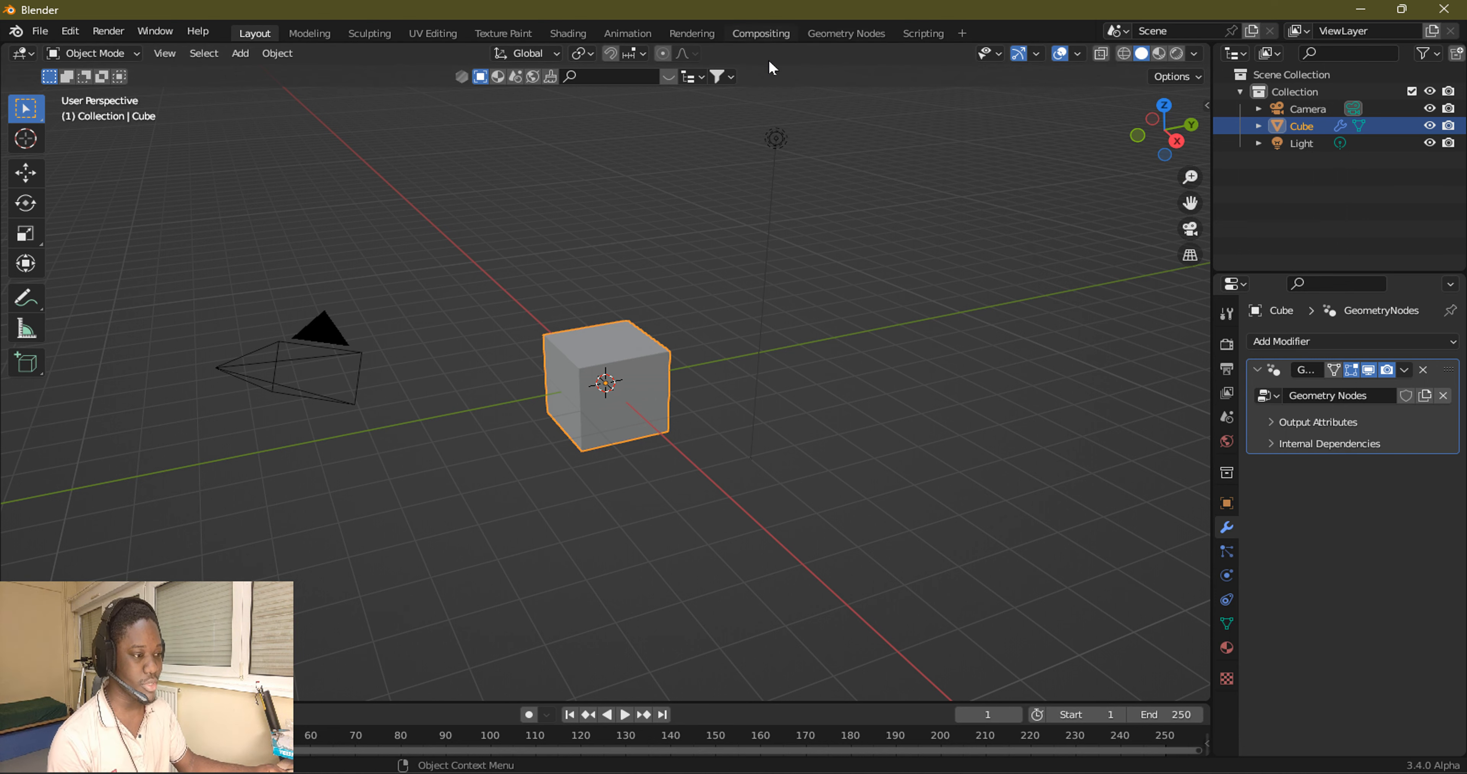
pyautogui.click(834, 32)
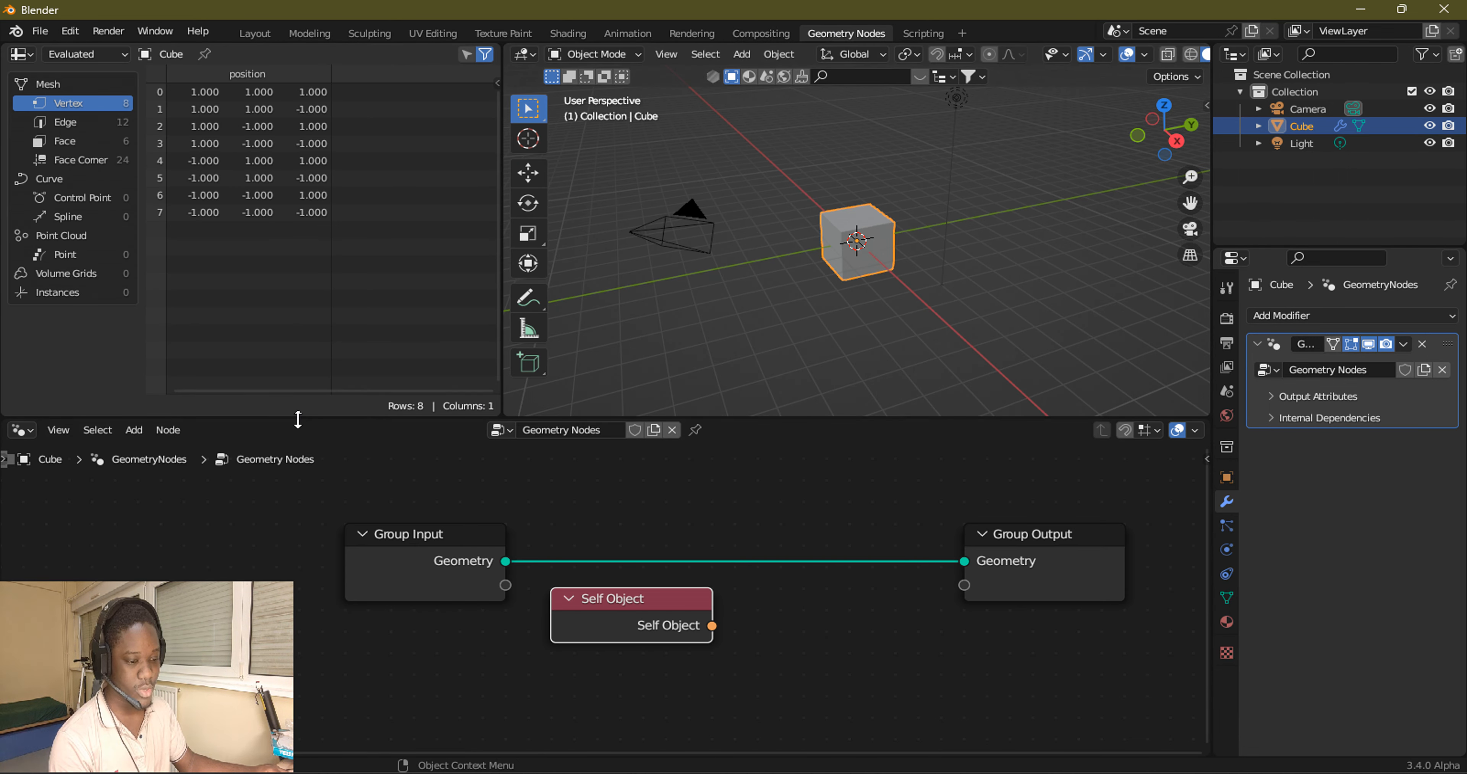
# Insert a Set Position node into the geometry link and expose its Offset as a Group Input value.
pyautogui.click(137, 430)
pyautogui.moveTo(171, 299)
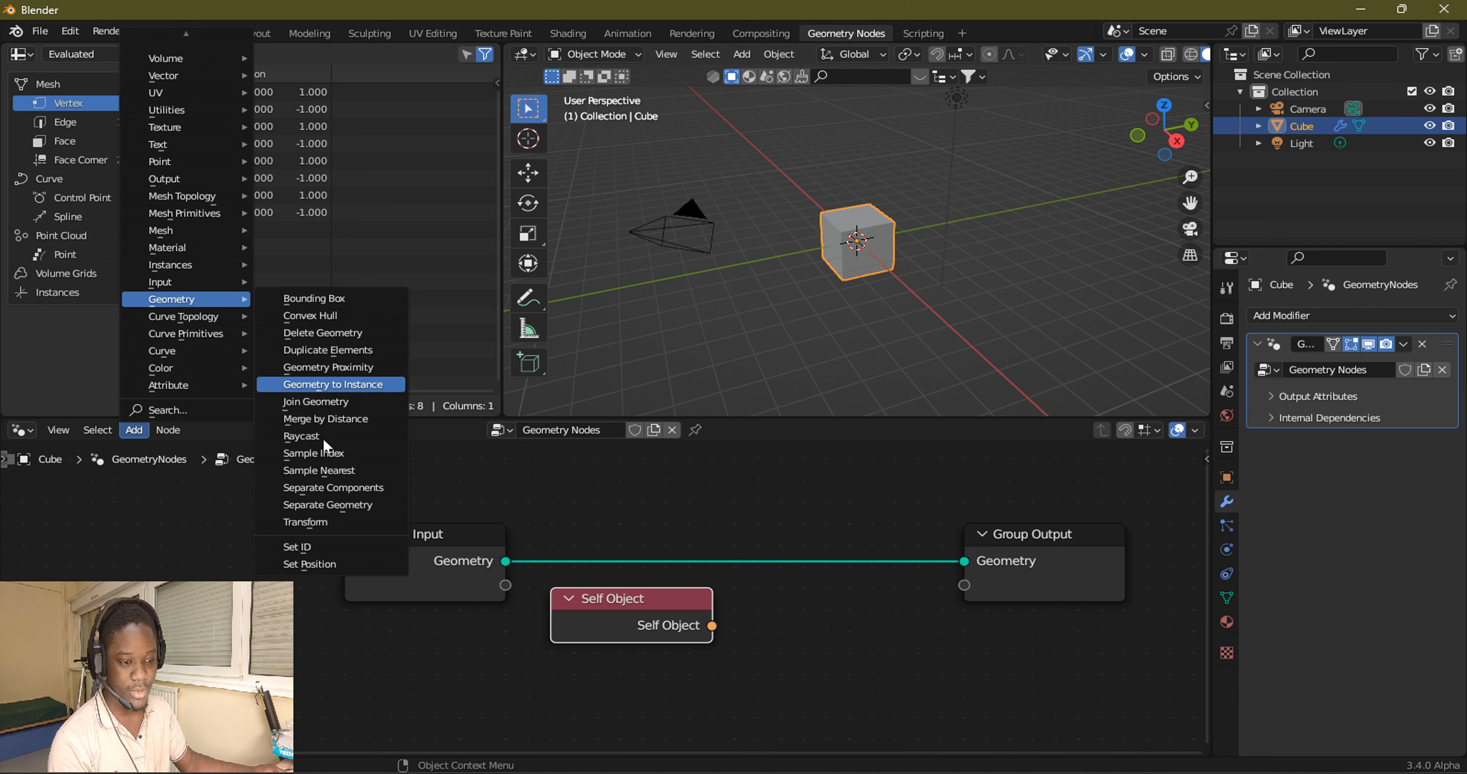
pyautogui.click(318, 564)
pyautogui.click(483, 569)
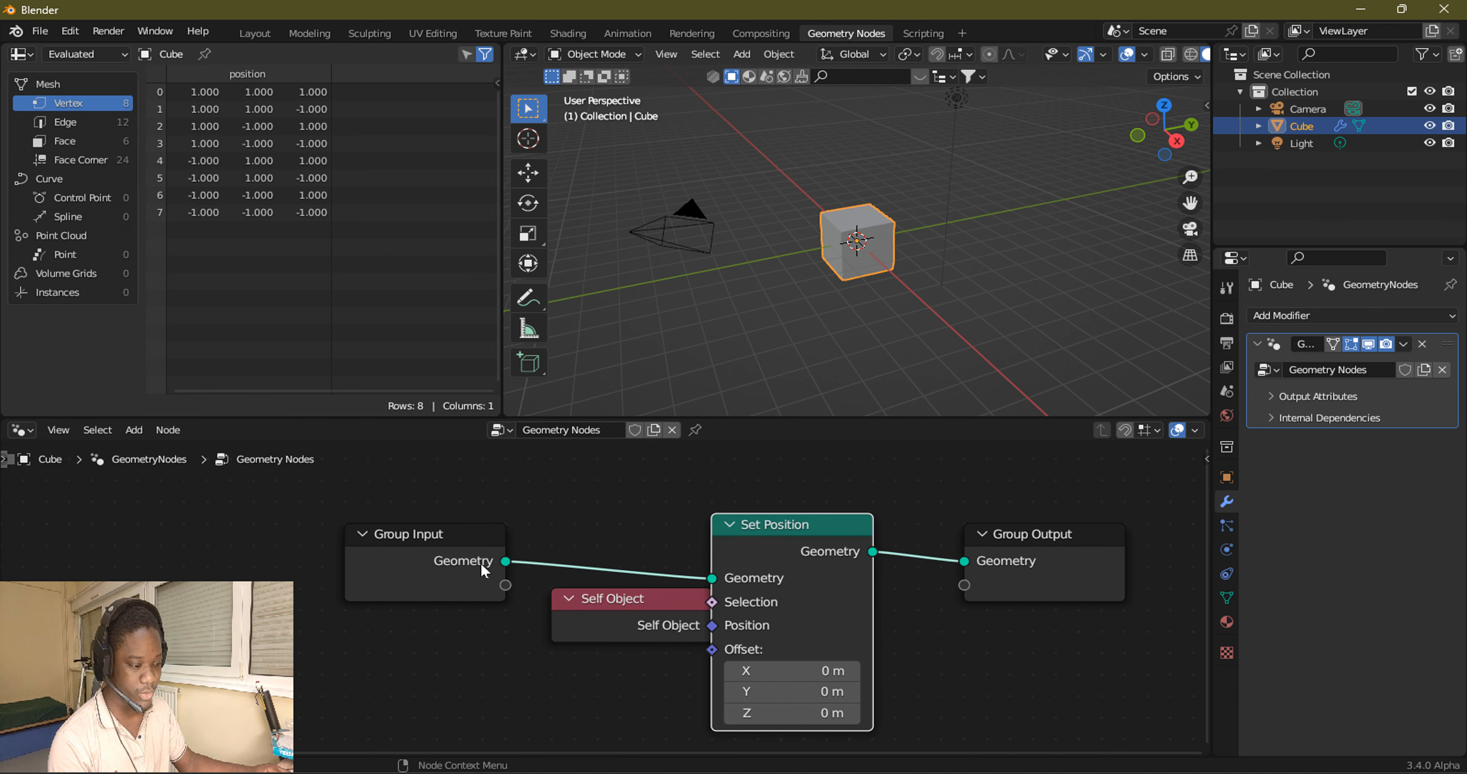
pyautogui.moveTo(505, 584); pyautogui.dragTo(719, 650)
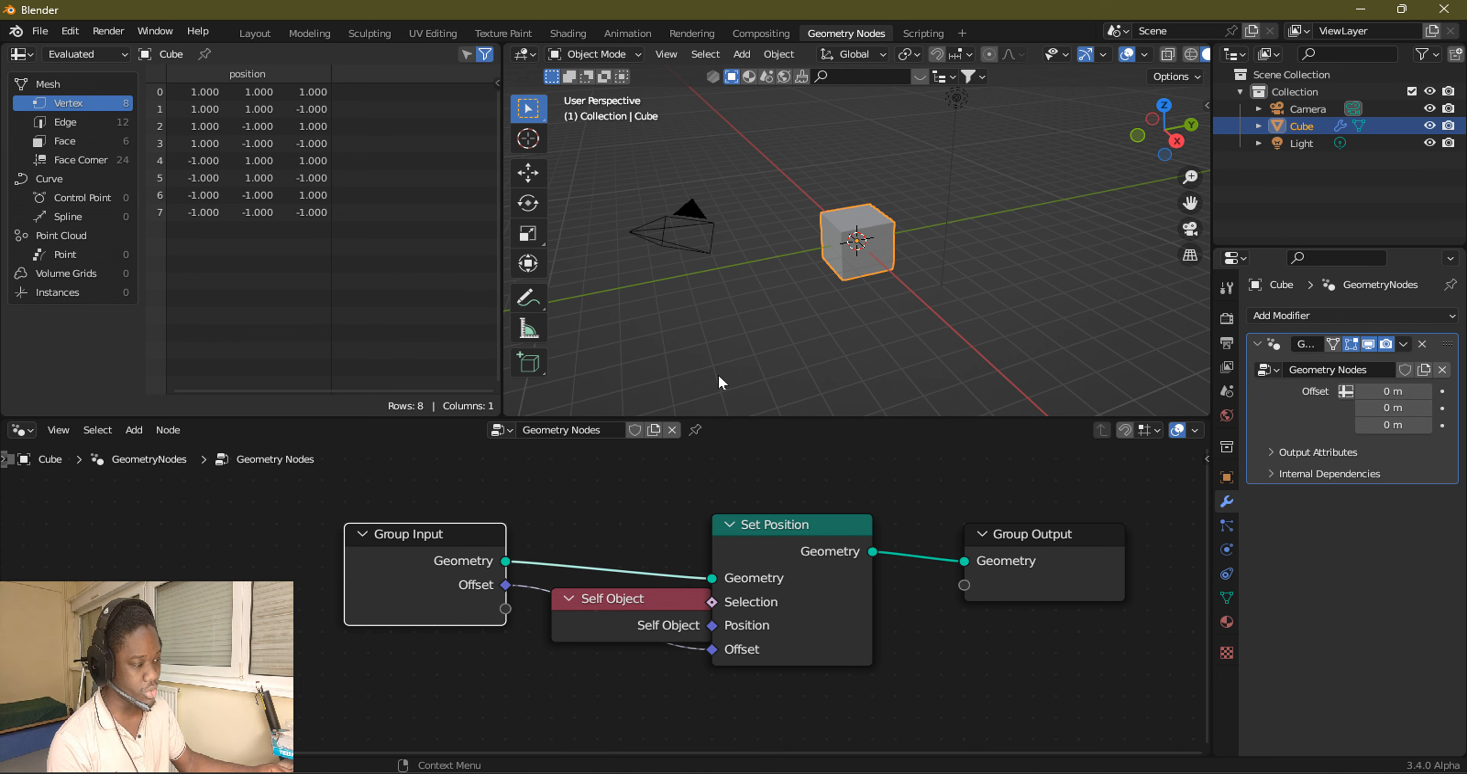
# In the Layout workspace, set the modifier's Offset to about -0.29 m in X and 6.89 m in Y, and return to Geometry Nodes.
pyautogui.click(256, 33)
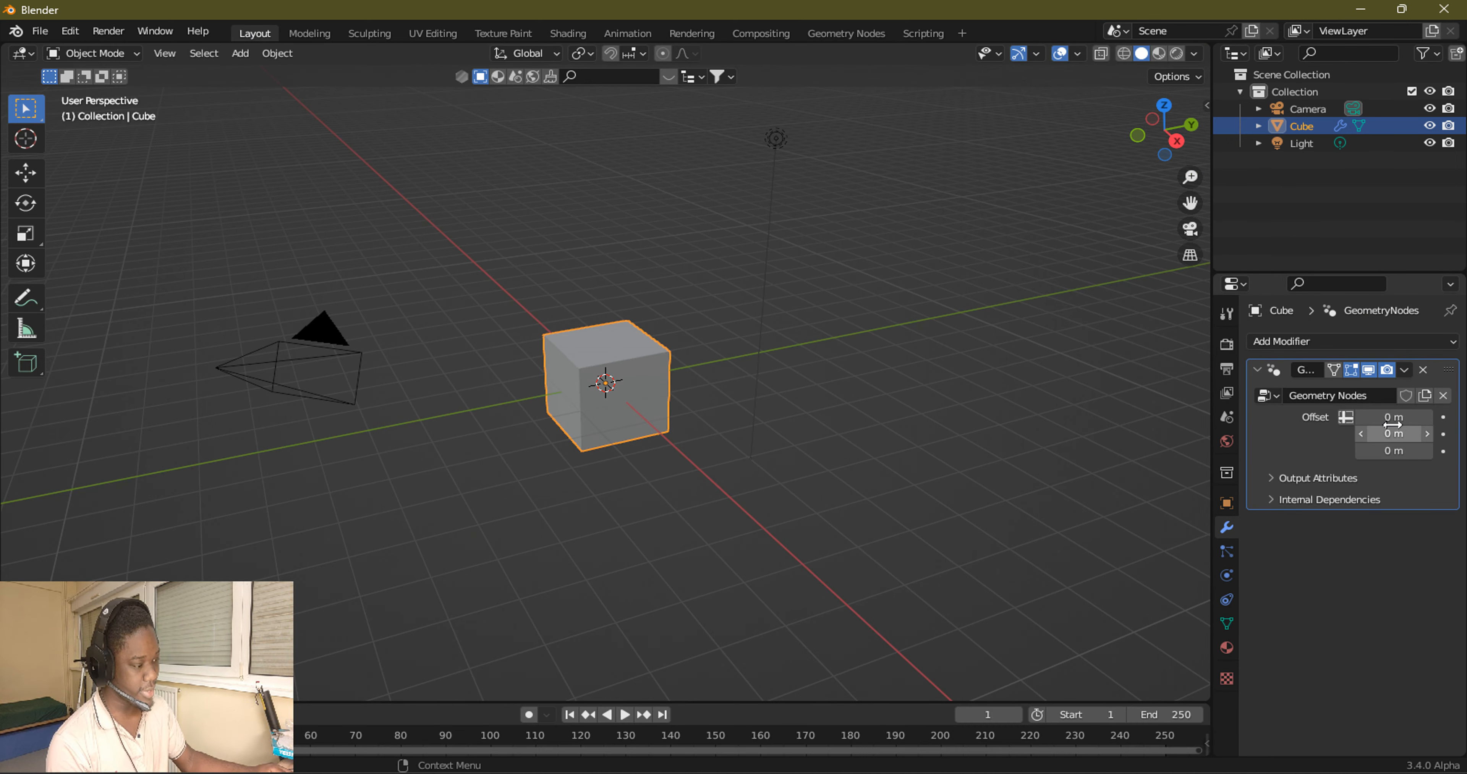
pyautogui.moveTo(1389, 416); pyautogui.dragTo(1457, 433)
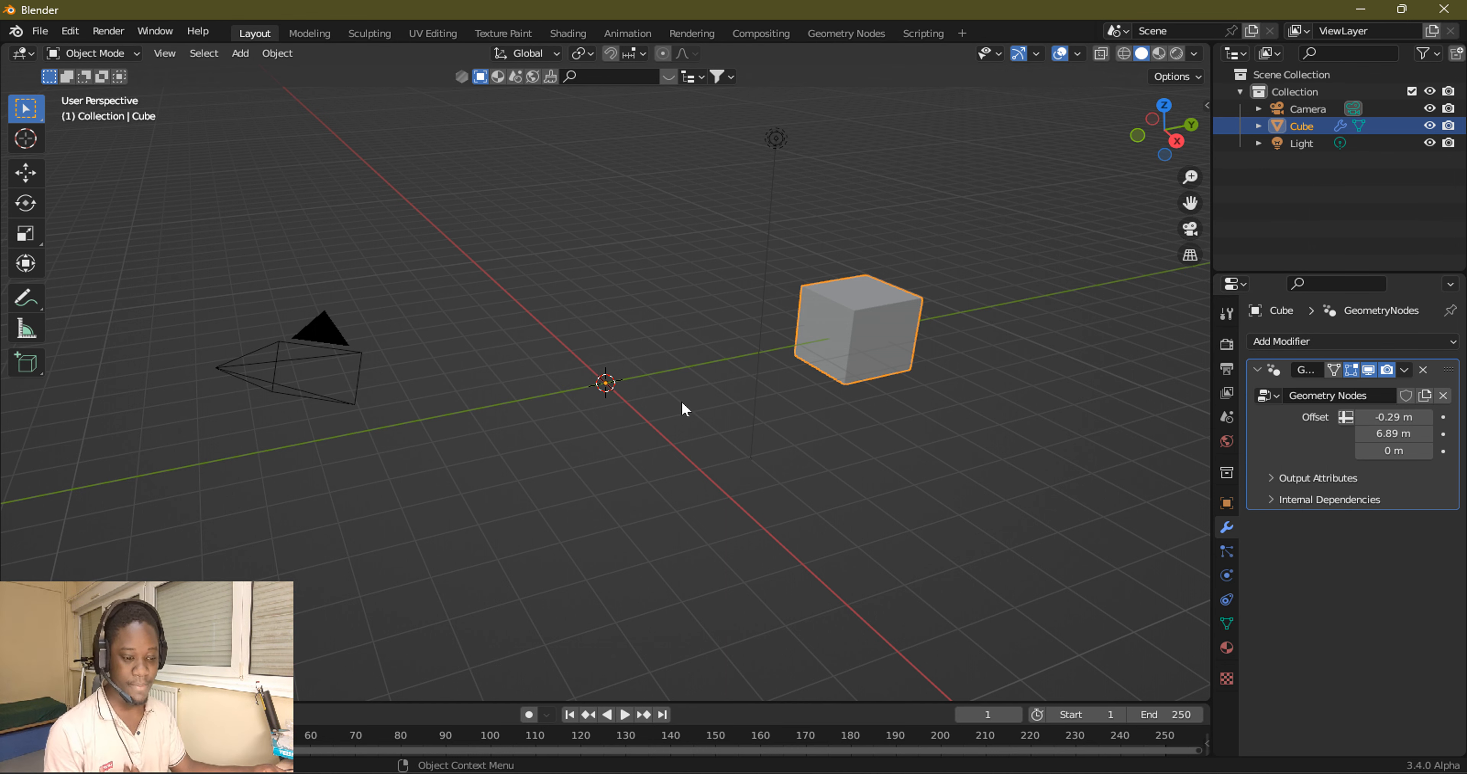
pyautogui.click(838, 33)
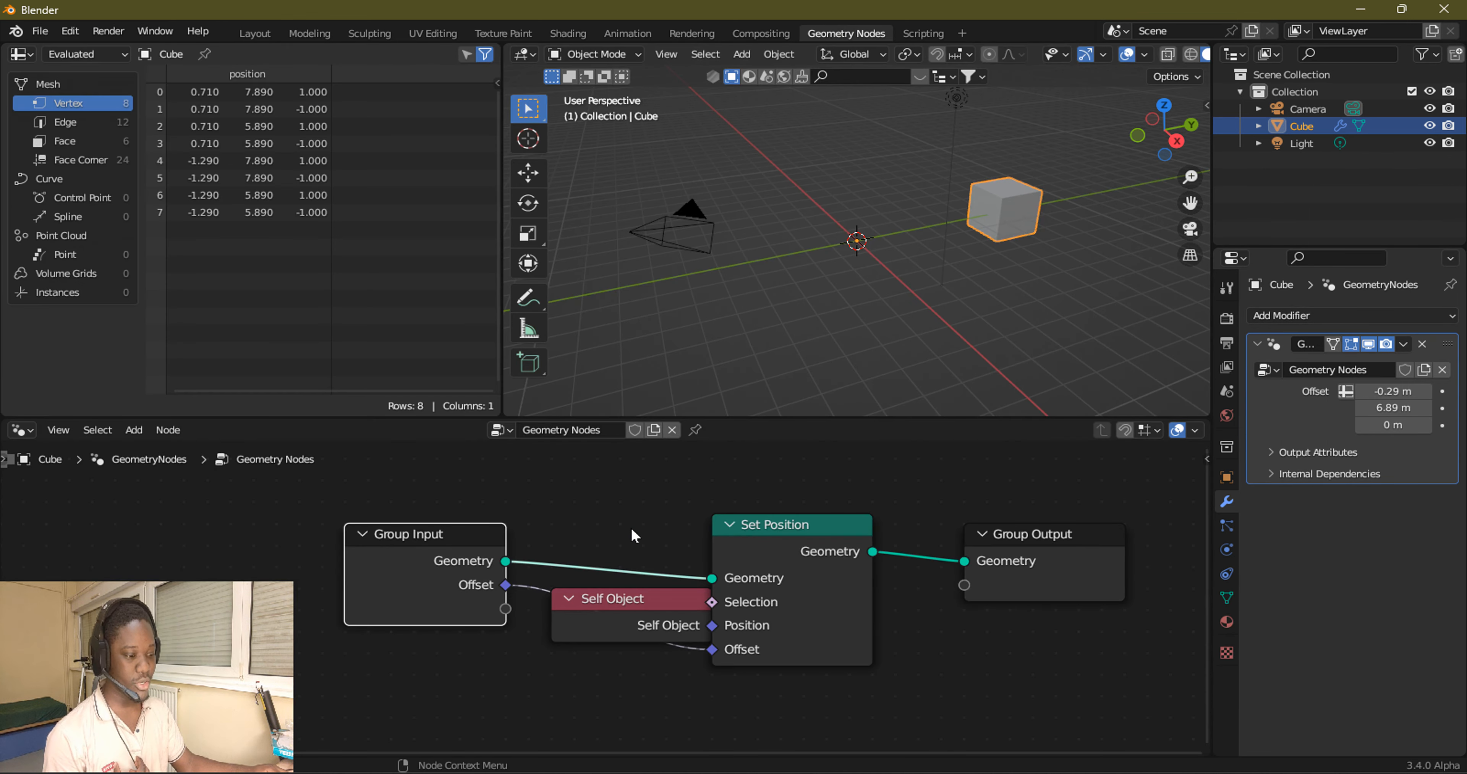
# Move the Self Object node below Group Input and replace the Set Position node with a direct geometry link to Group Output.
pyautogui.click(428, 680)
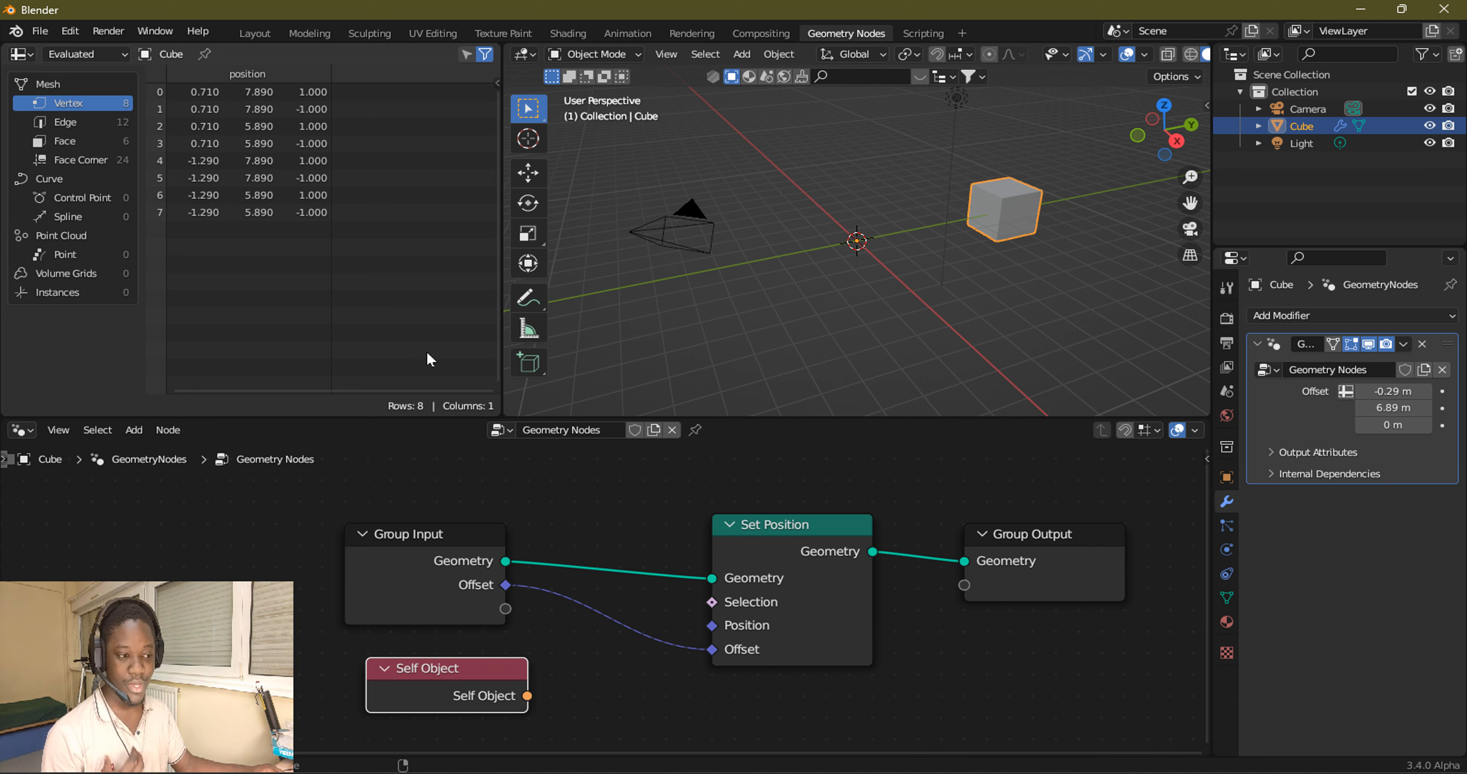
pyautogui.scroll(-2, 520, 572)
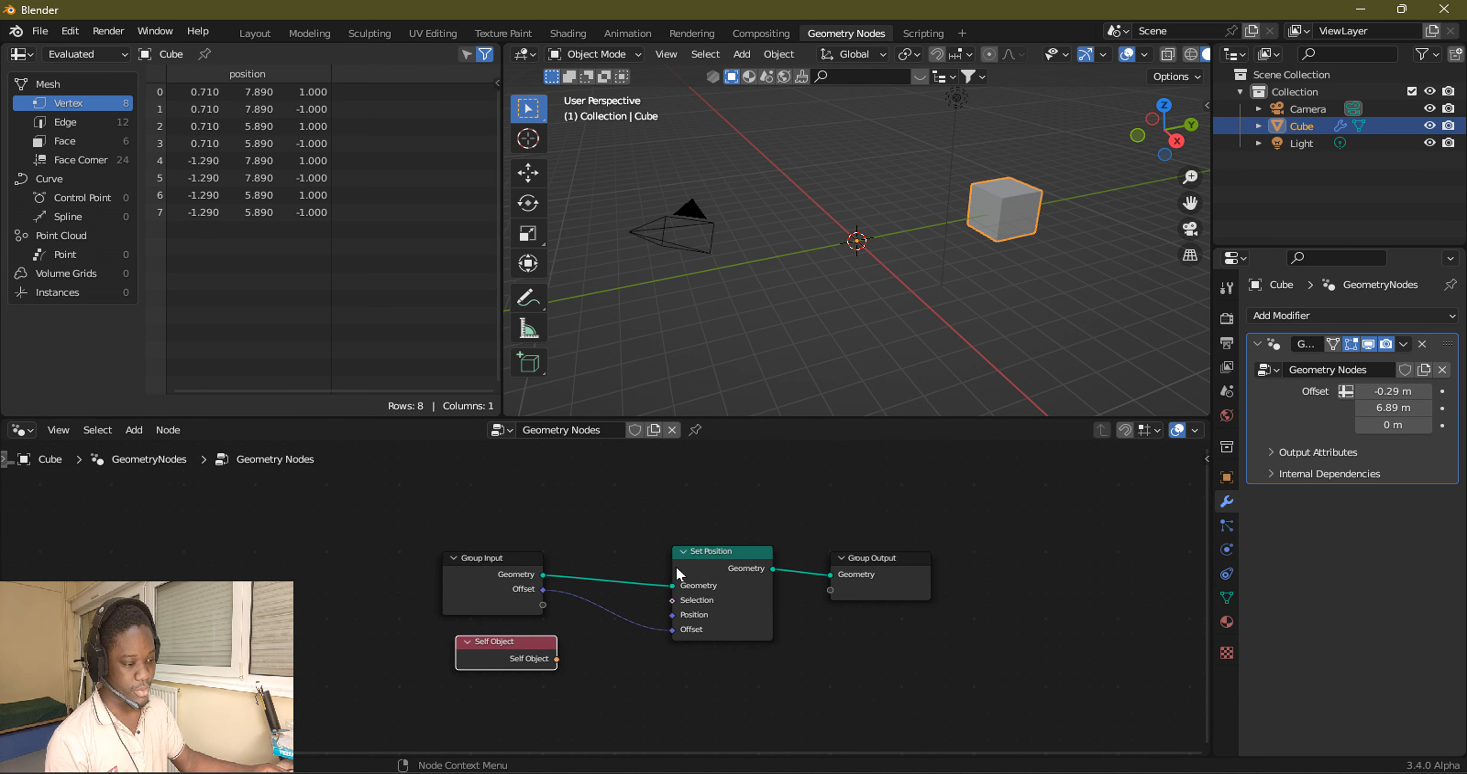
pyautogui.click(700, 572)
pyautogui.press('x')
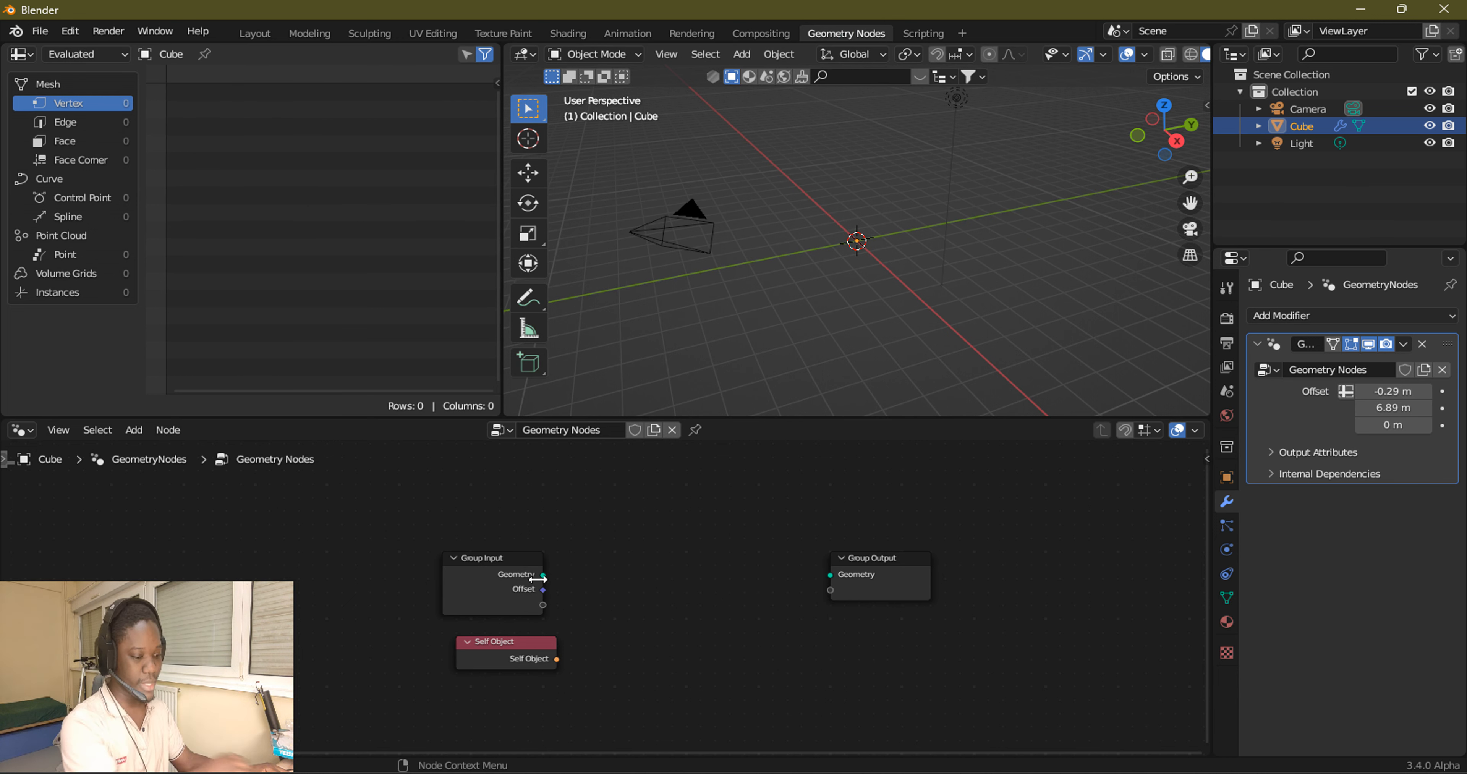
pyautogui.moveTo(543, 574); pyautogui.dragTo(813, 575)
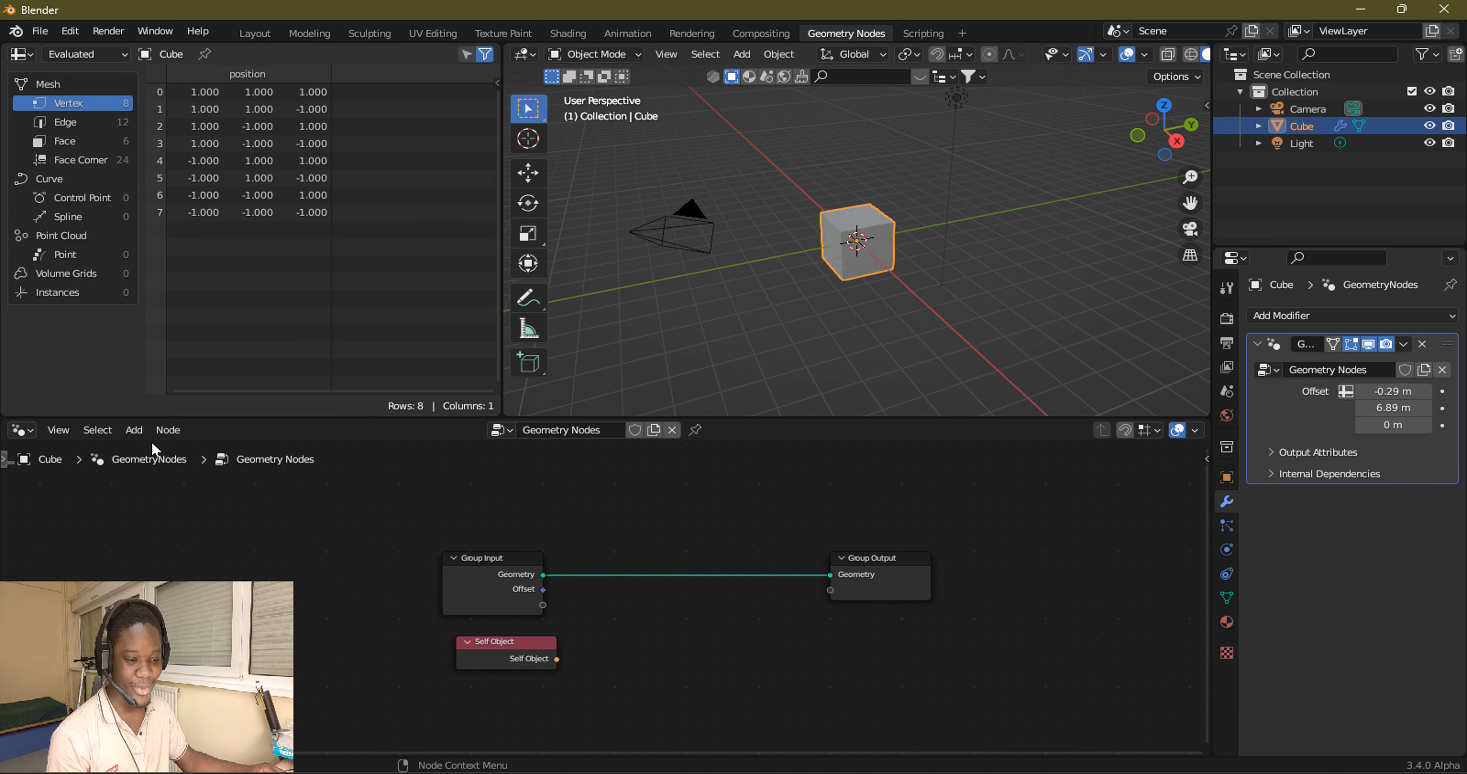
# Insert a Transform node into the geometry link between Group Input and Group Output.
pyautogui.click(134, 431)
pyautogui.moveTo(203, 299)
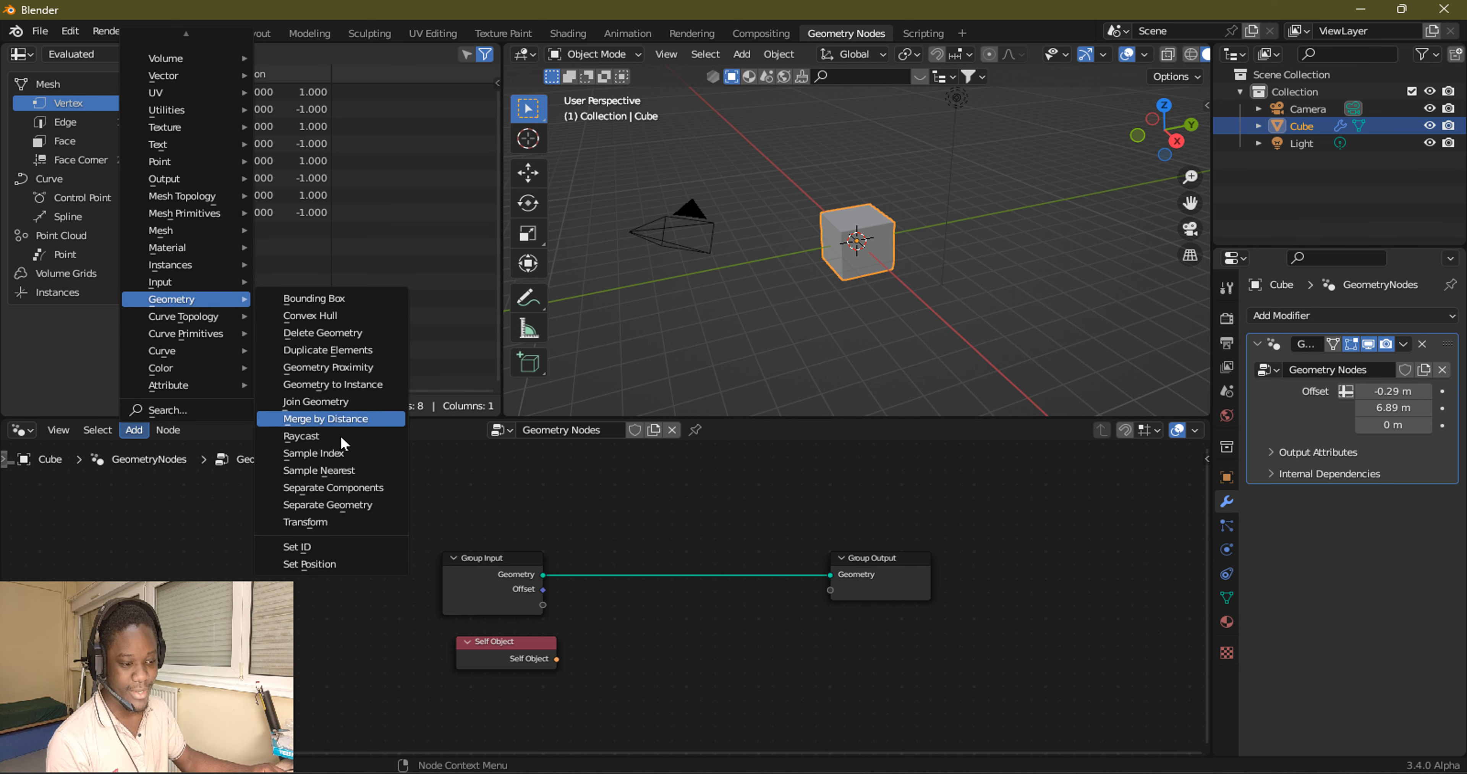
pyautogui.click(305, 522)
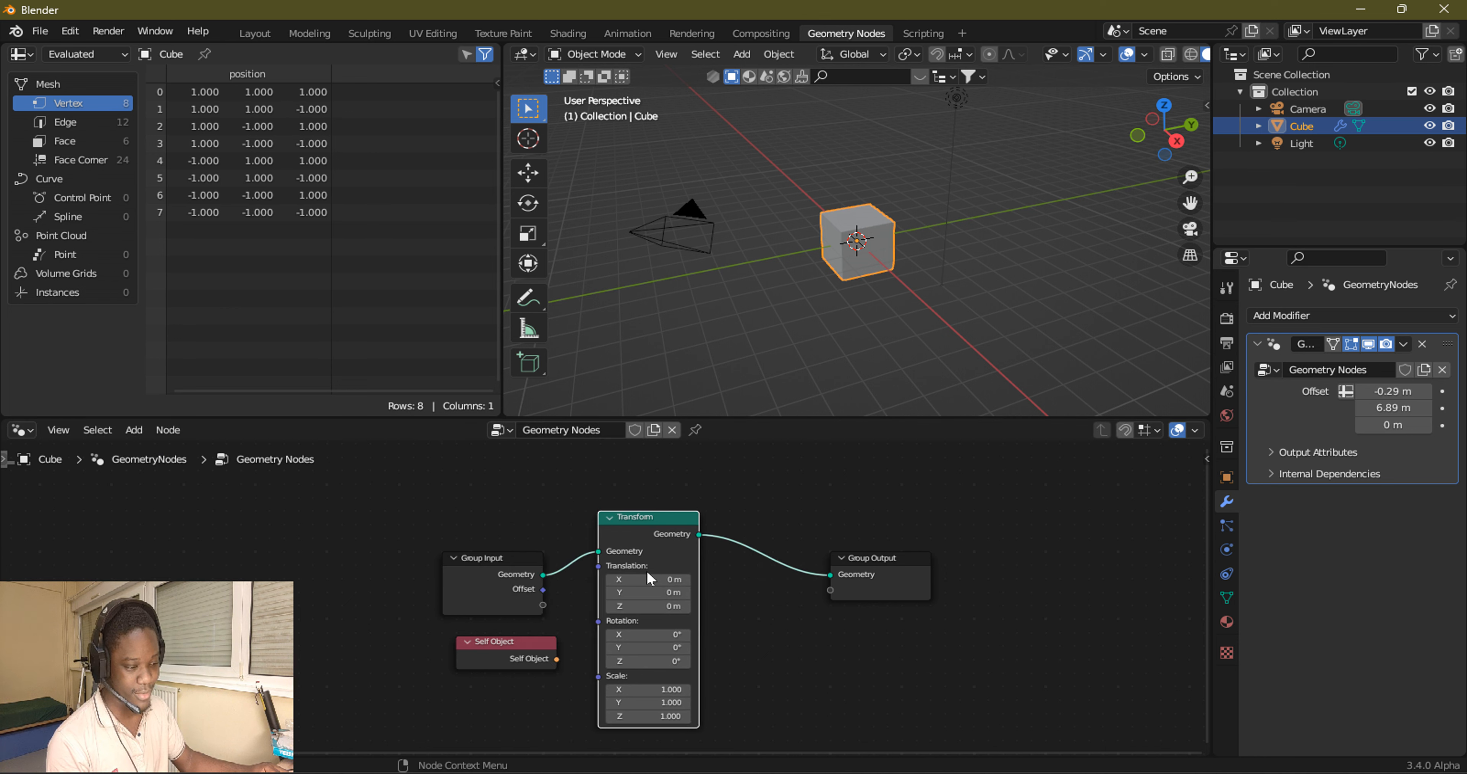
pyautogui.click(683, 557)
pyautogui.scroll(2, 683, 556)
pyautogui.moveTo(657, 513); pyautogui.dragTo(701, 556)
pyautogui.scroll(1, 735, 559)
pyautogui.moveTo(769, 564); pyautogui.dragTo(733, 507, button='middle')
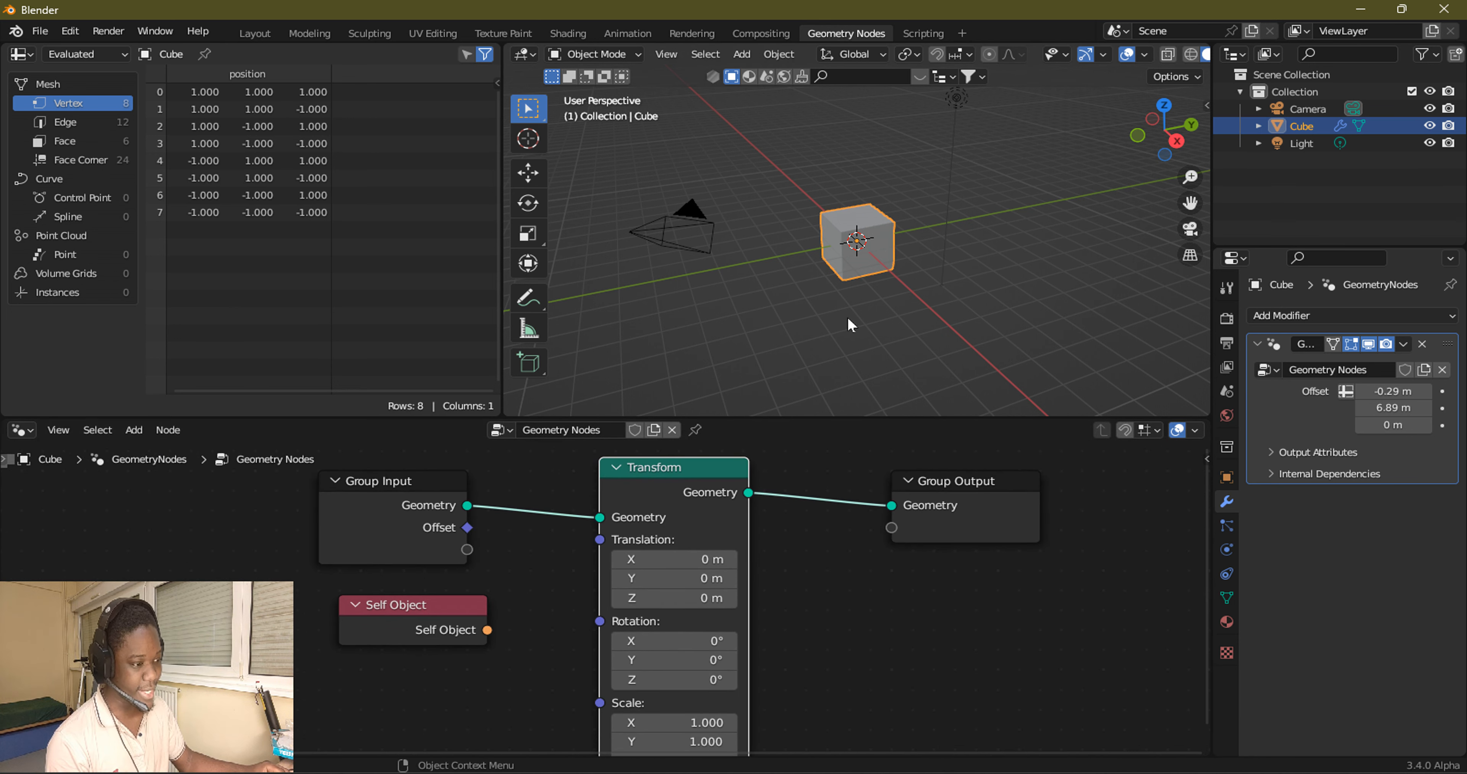
# Set the Transform node's Y translation to about 8.7 m and its Y rotation to about 40.4°.
pyautogui.moveTo(683, 578); pyautogui.dragTo(735, 579)
pyautogui.moveTo(653, 663); pyautogui.dragTo(721, 662)
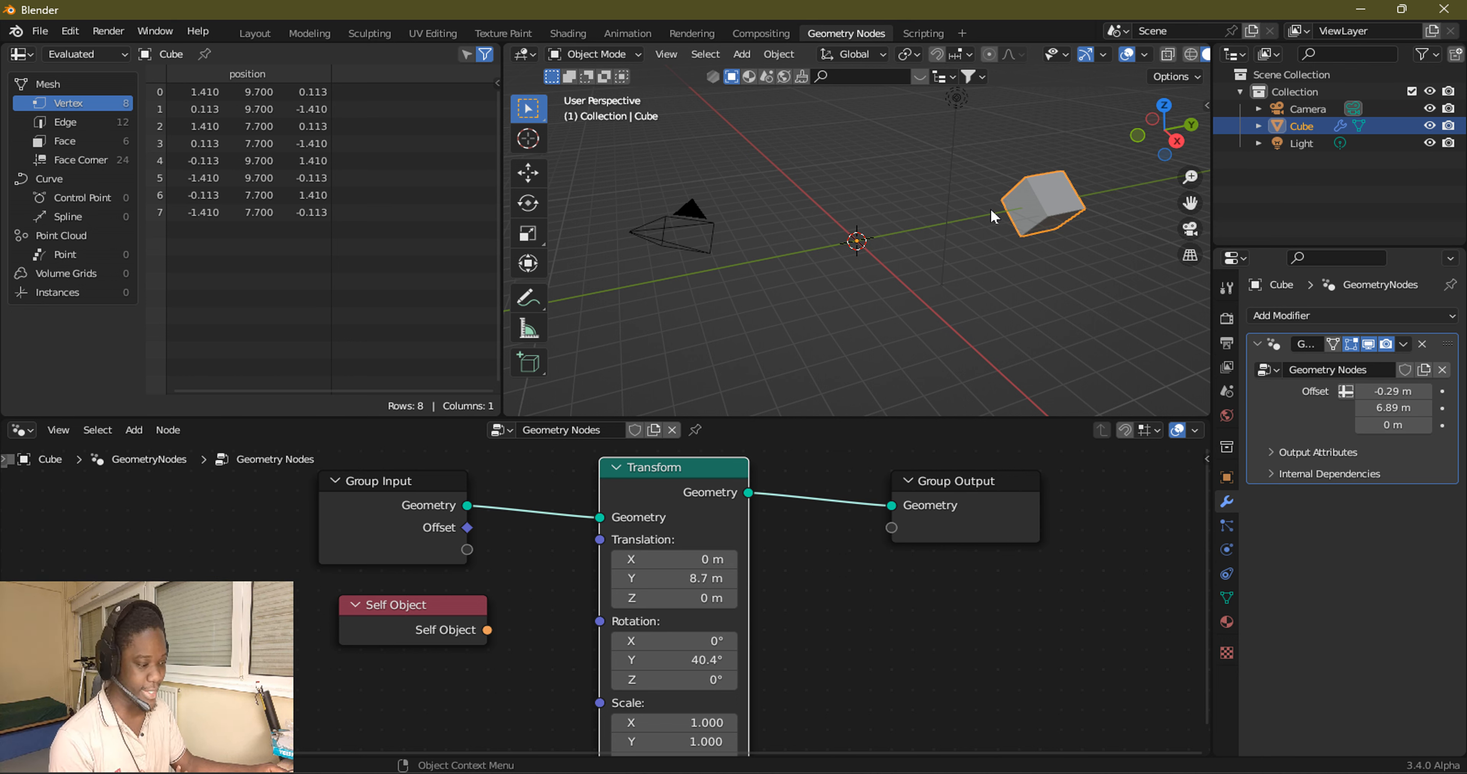
pyautogui.scroll(-2, 500, 638)
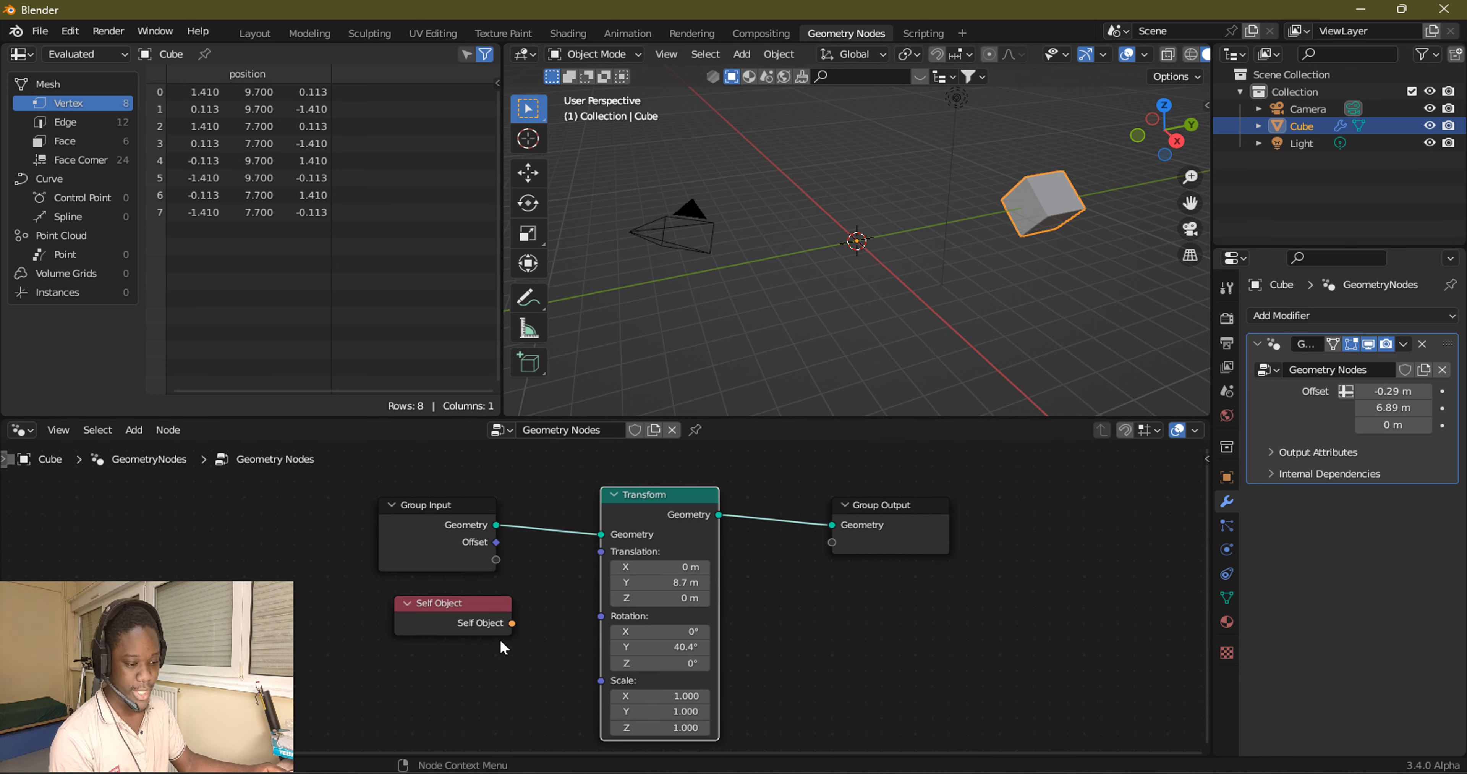
# Try to link the Self Object output to the Transform node's Geometry input, and restore the Group Input geometry link.
pyautogui.moveTo(541, 610); pyautogui.dragTo(514, 617)
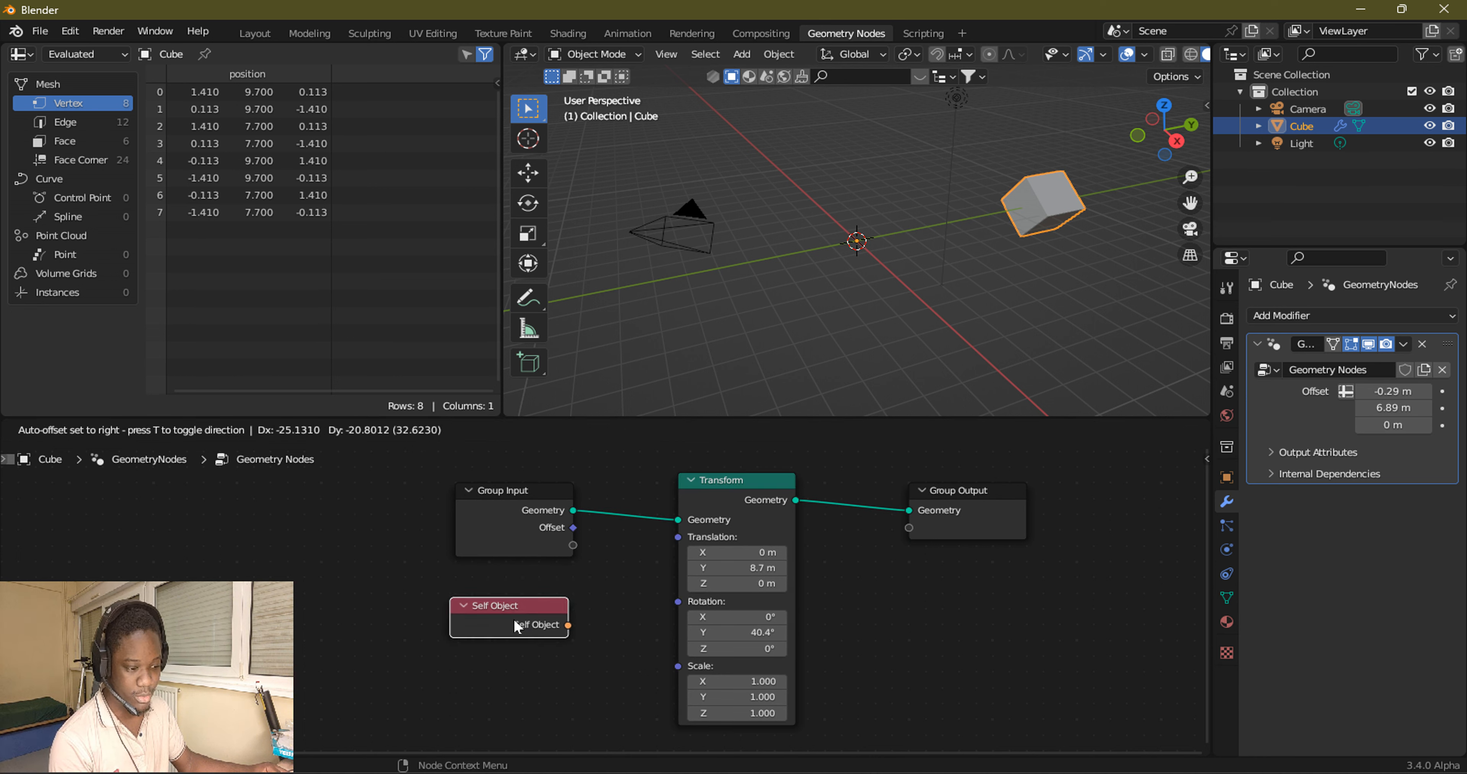
pyautogui.scroll(1, 516, 617)
pyautogui.scroll(2, 519, 621)
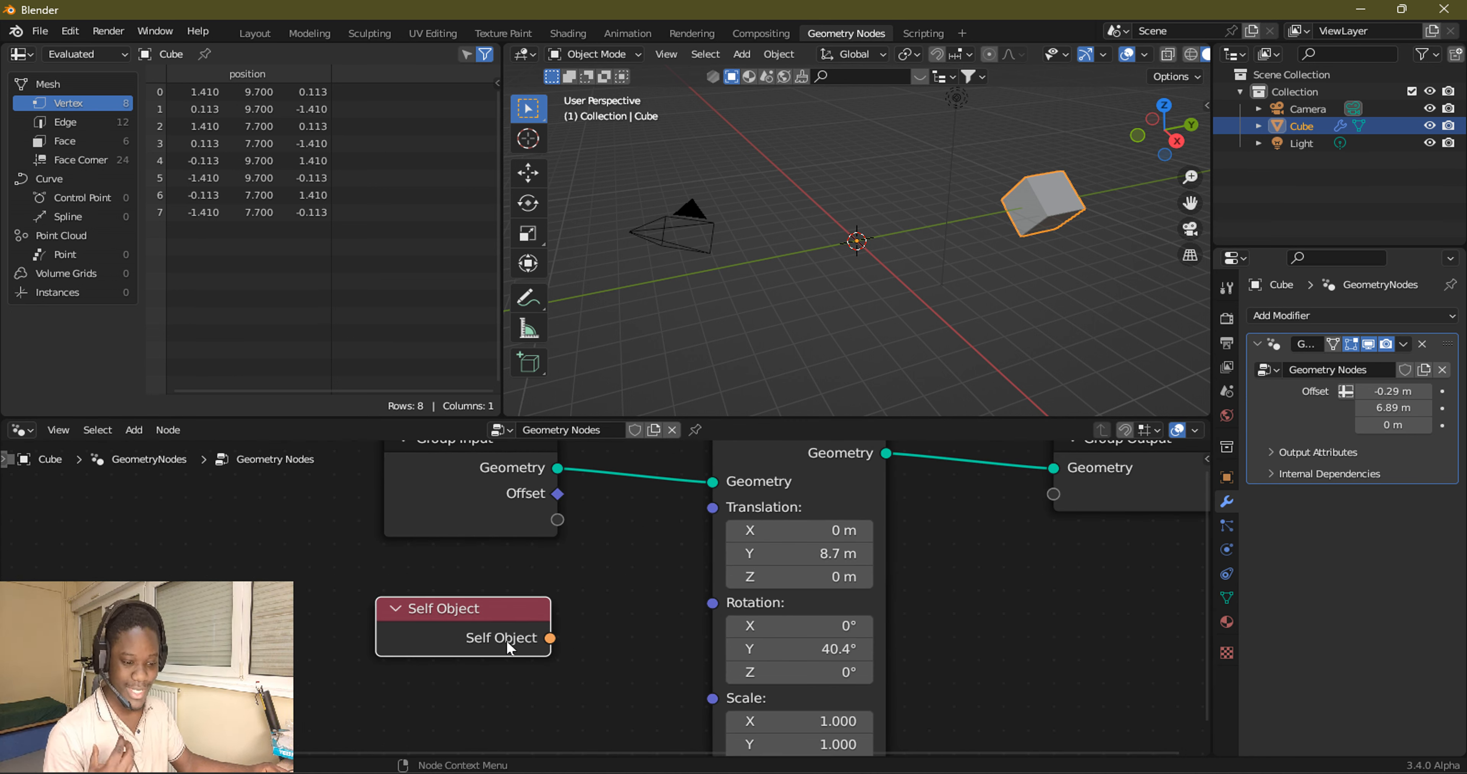
pyautogui.moveTo(524, 636)
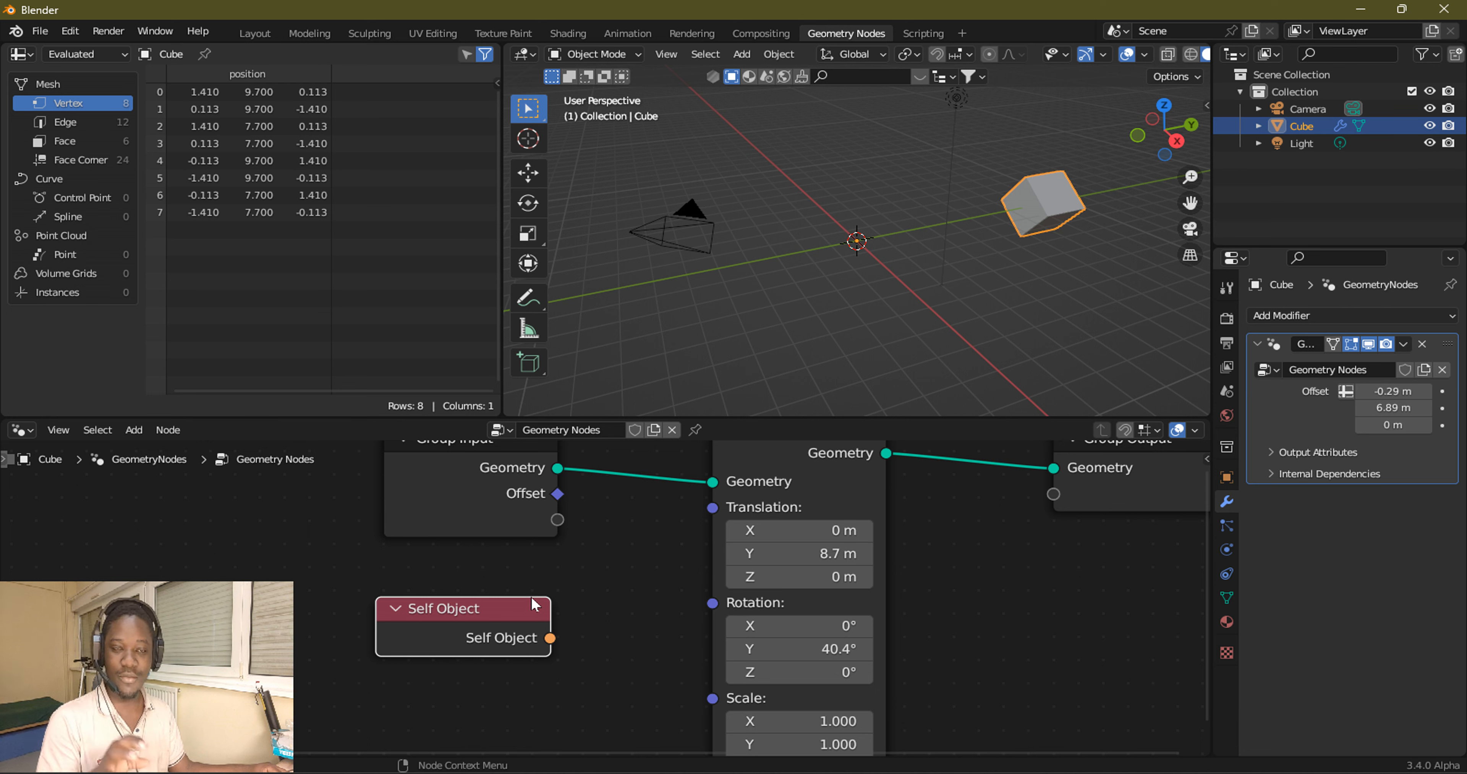
pyautogui.moveTo(550, 637); pyautogui.dragTo(628, 523)
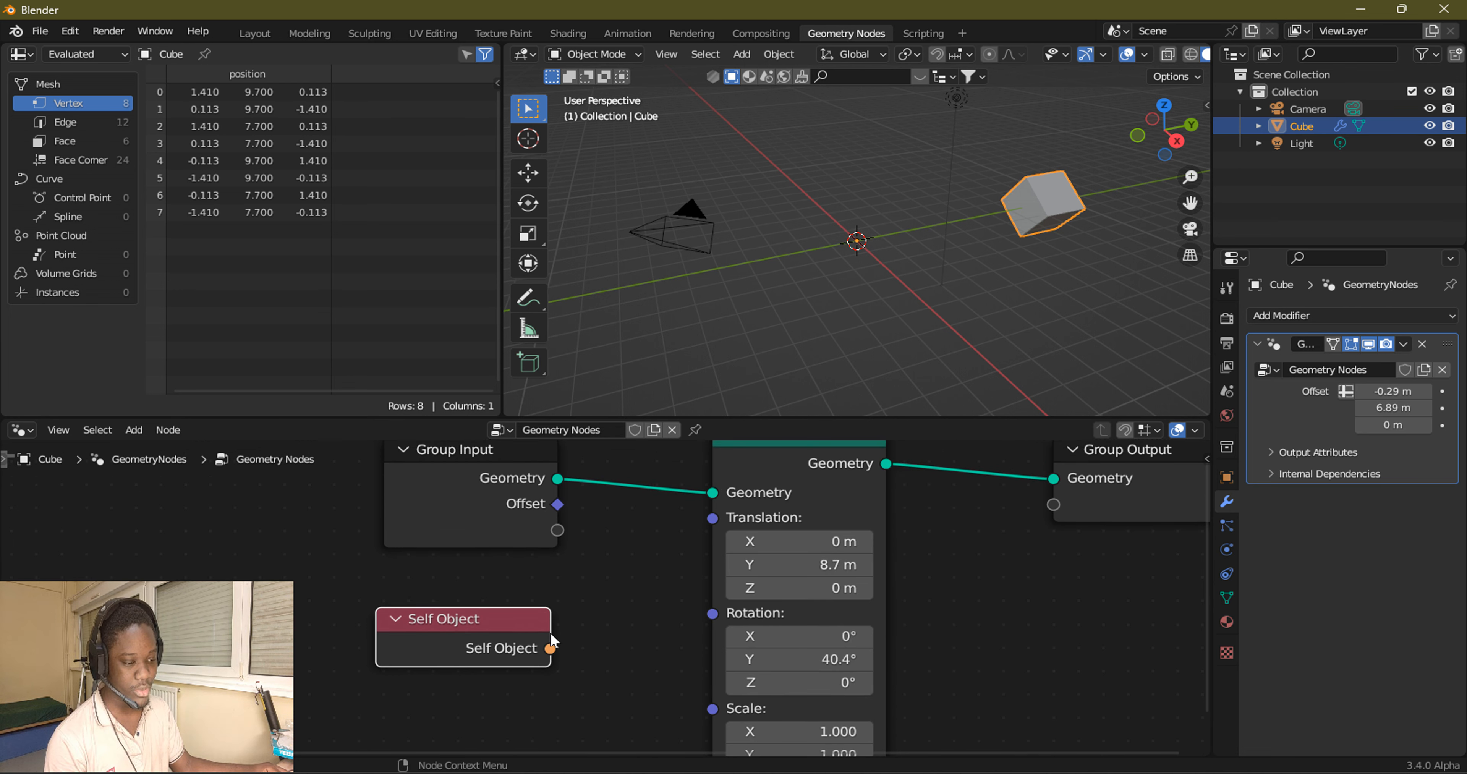
pyautogui.moveTo(550, 649); pyautogui.dragTo(721, 506)
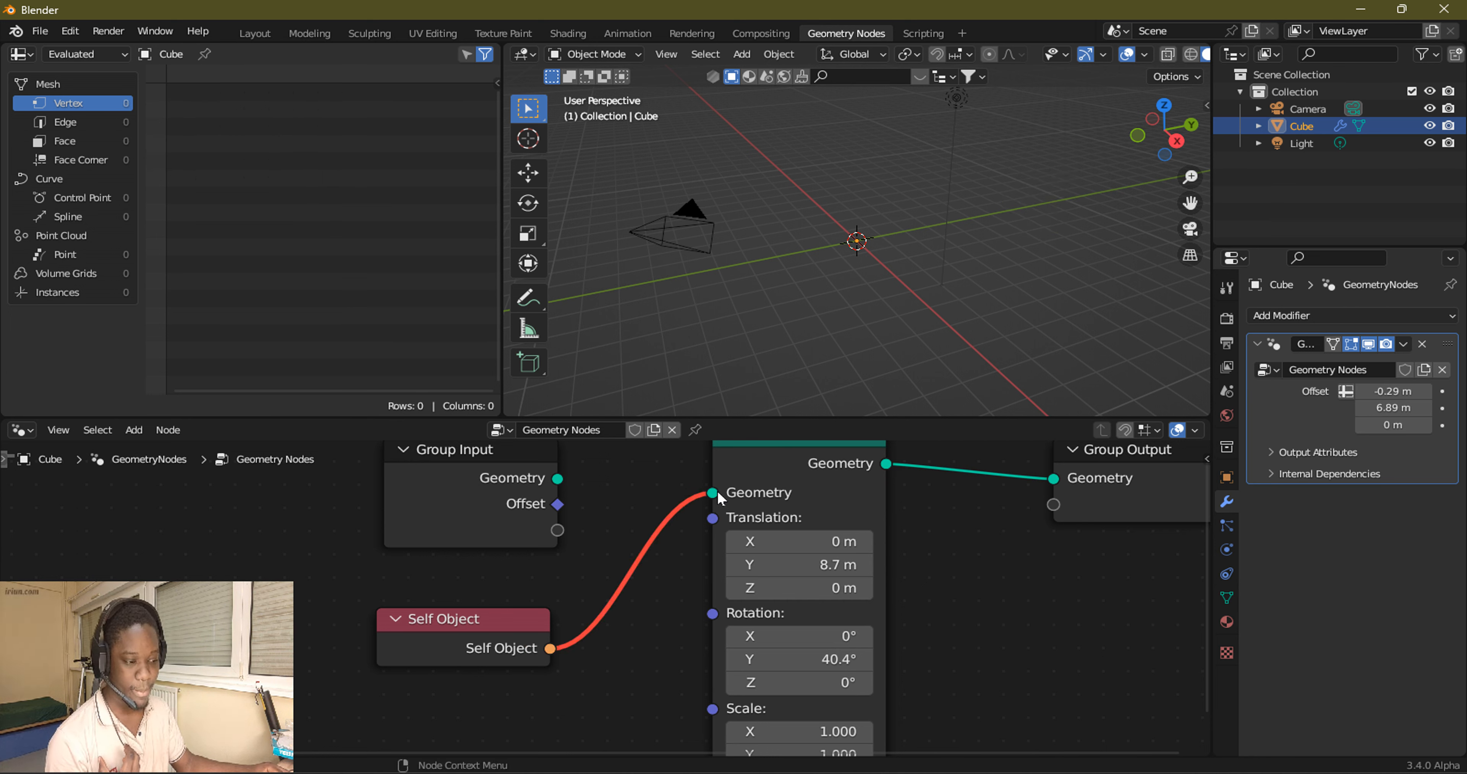
pyautogui.moveTo(715, 494)
pyautogui.mouseDown()
pyautogui.moveTo(579, 468)
pyautogui.moveTo(715, 493)
pyautogui.mouseUp()
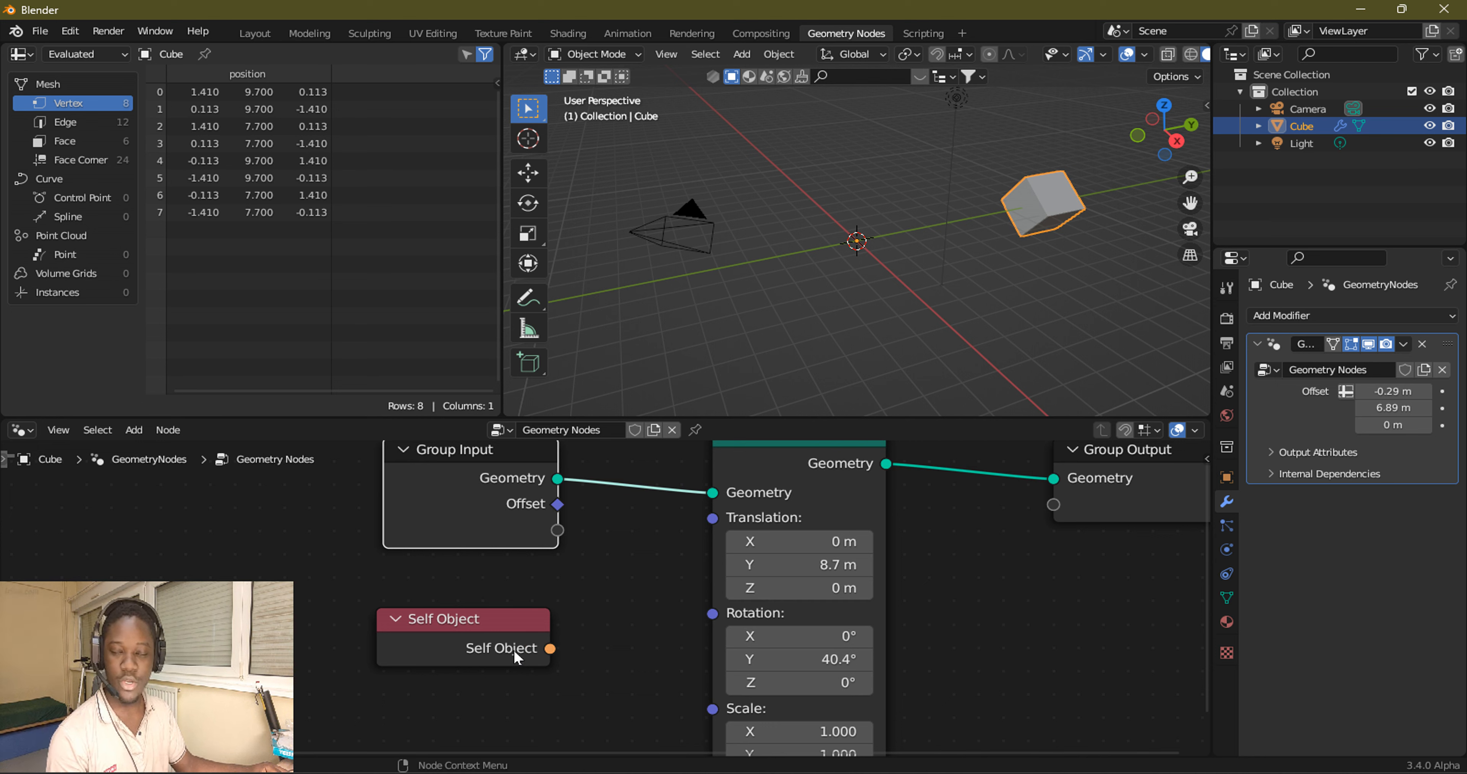
# Rearrange the node tree by moving Self Object further left and Group Input upward to make room between them.
pyautogui.moveTo(517, 650)
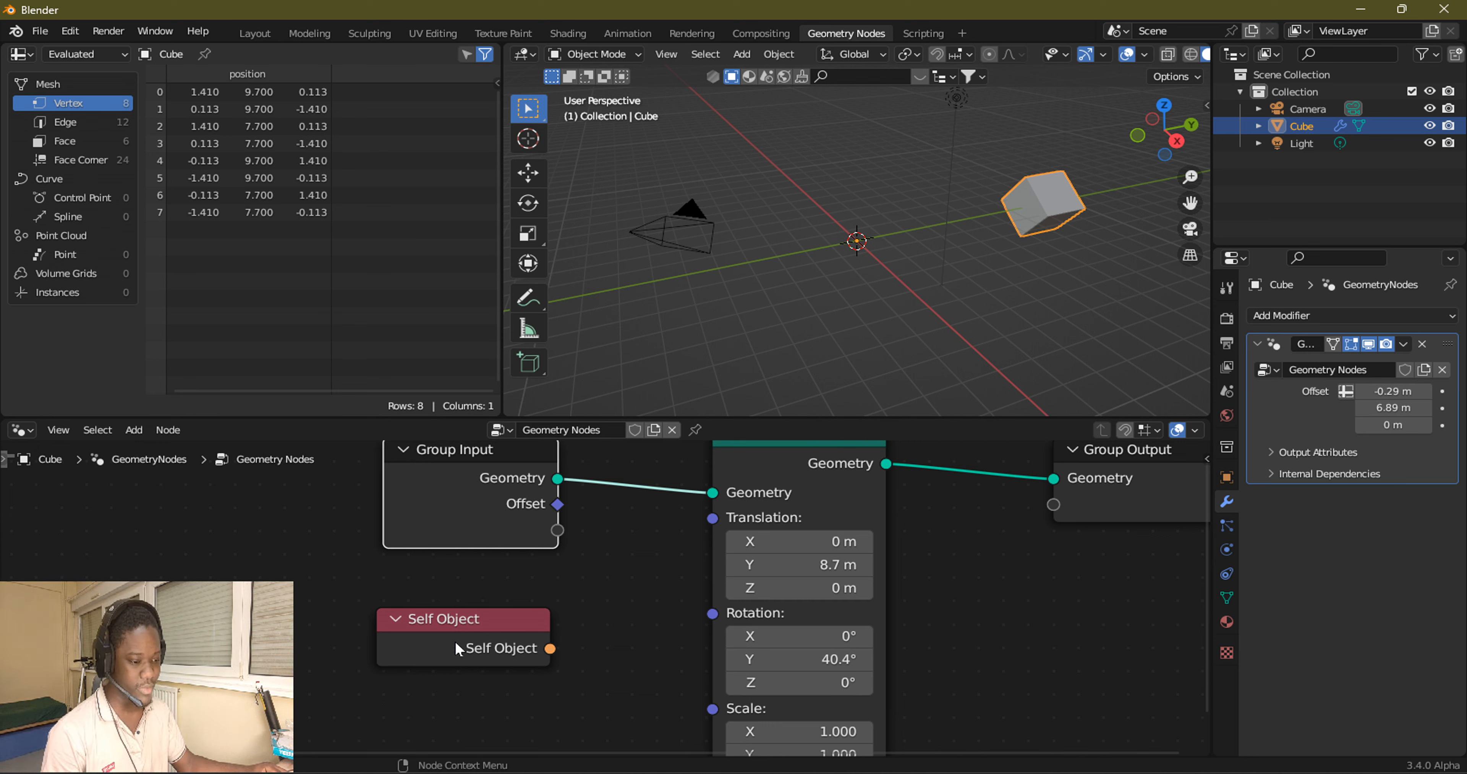
pyautogui.scroll(-2, 455, 641)
pyautogui.moveTo(506, 614); pyautogui.dragTo(443, 626)
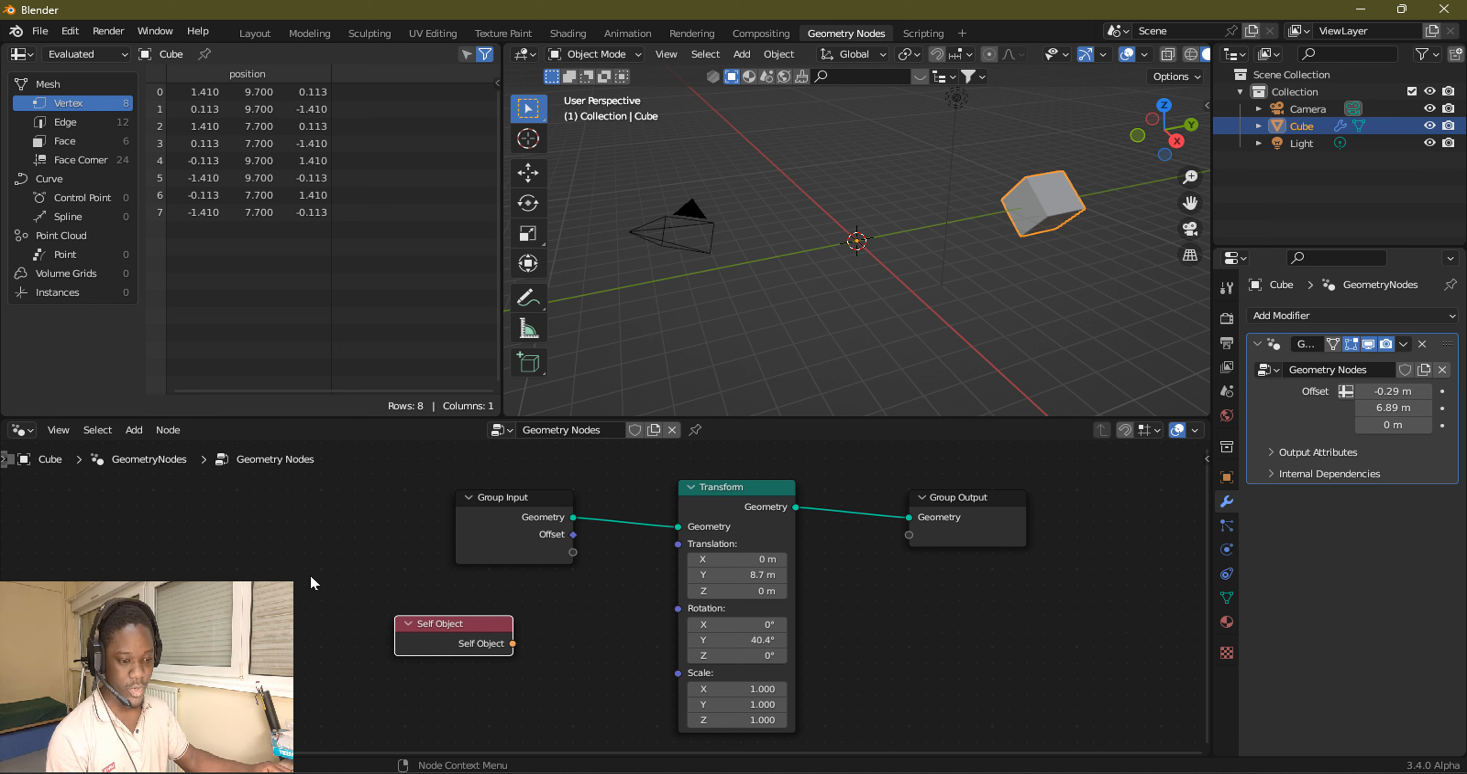
pyautogui.moveTo(424, 636)
pyautogui.mouseDown()
pyautogui.moveTo(392, 654)
pyautogui.moveTo(407, 639)
pyautogui.mouseUp()
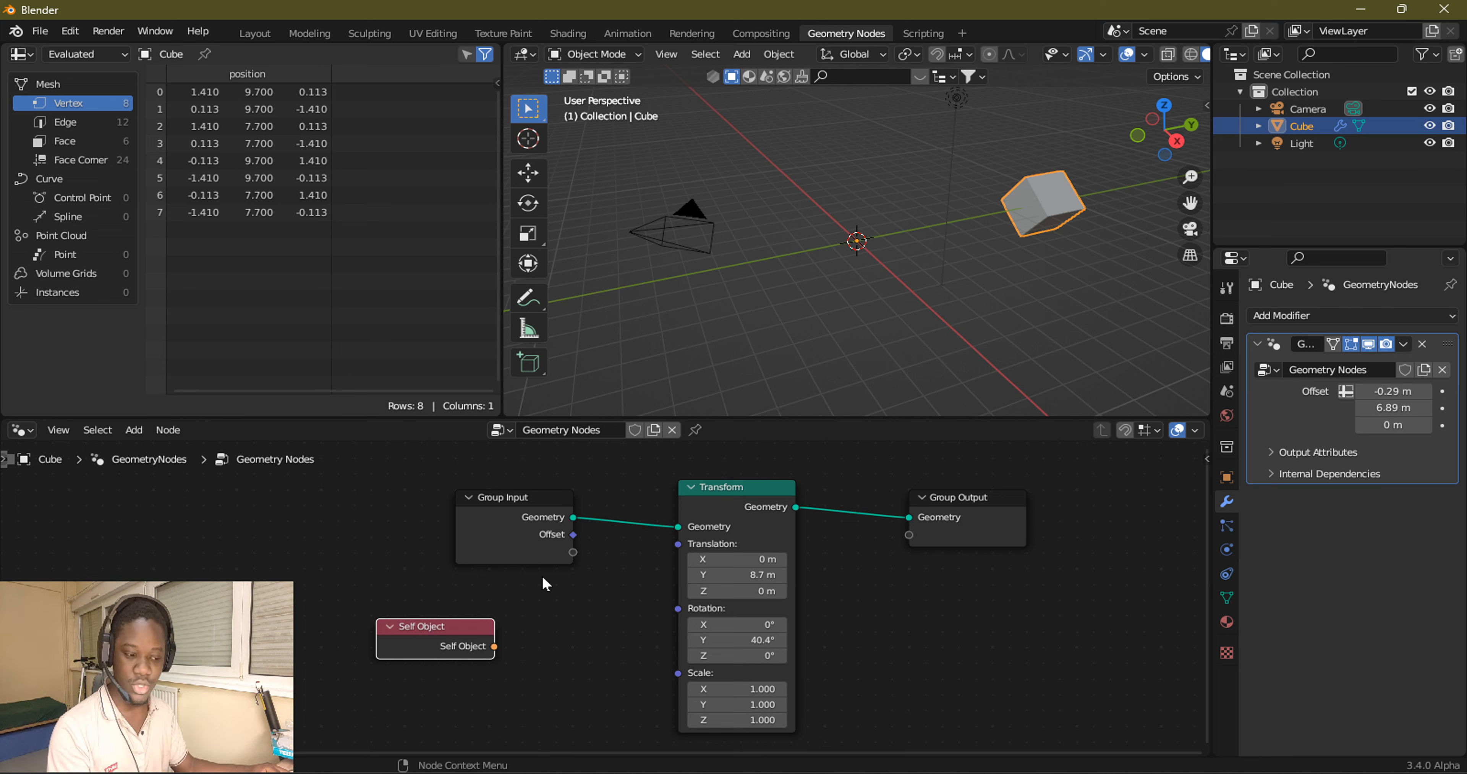
pyautogui.click(515, 522)
pyautogui.moveTo(515, 522); pyautogui.dragTo(522, 496)
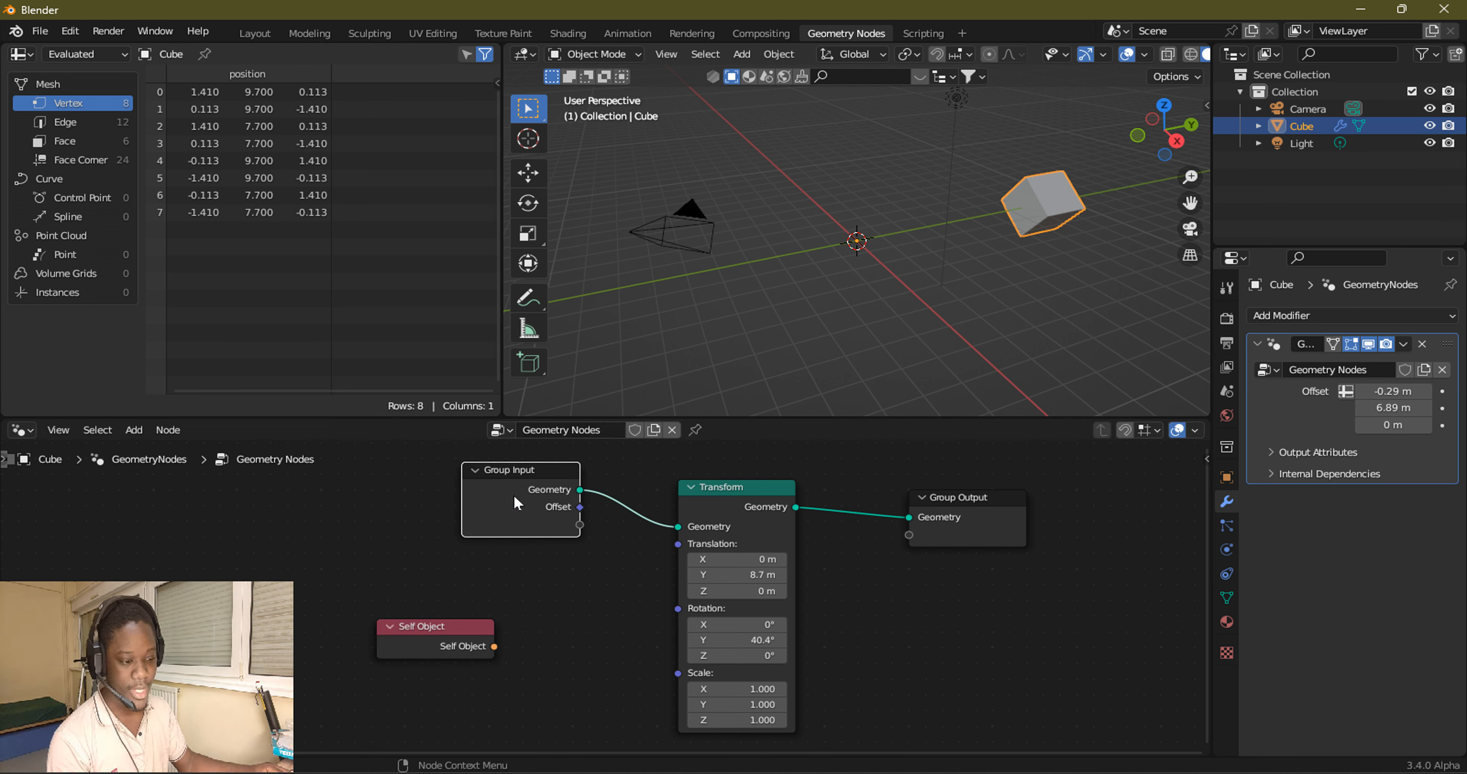
# Add an Object Info node between the Self Object and Transform nodes.
pyautogui.scroll(2, 391, 582)
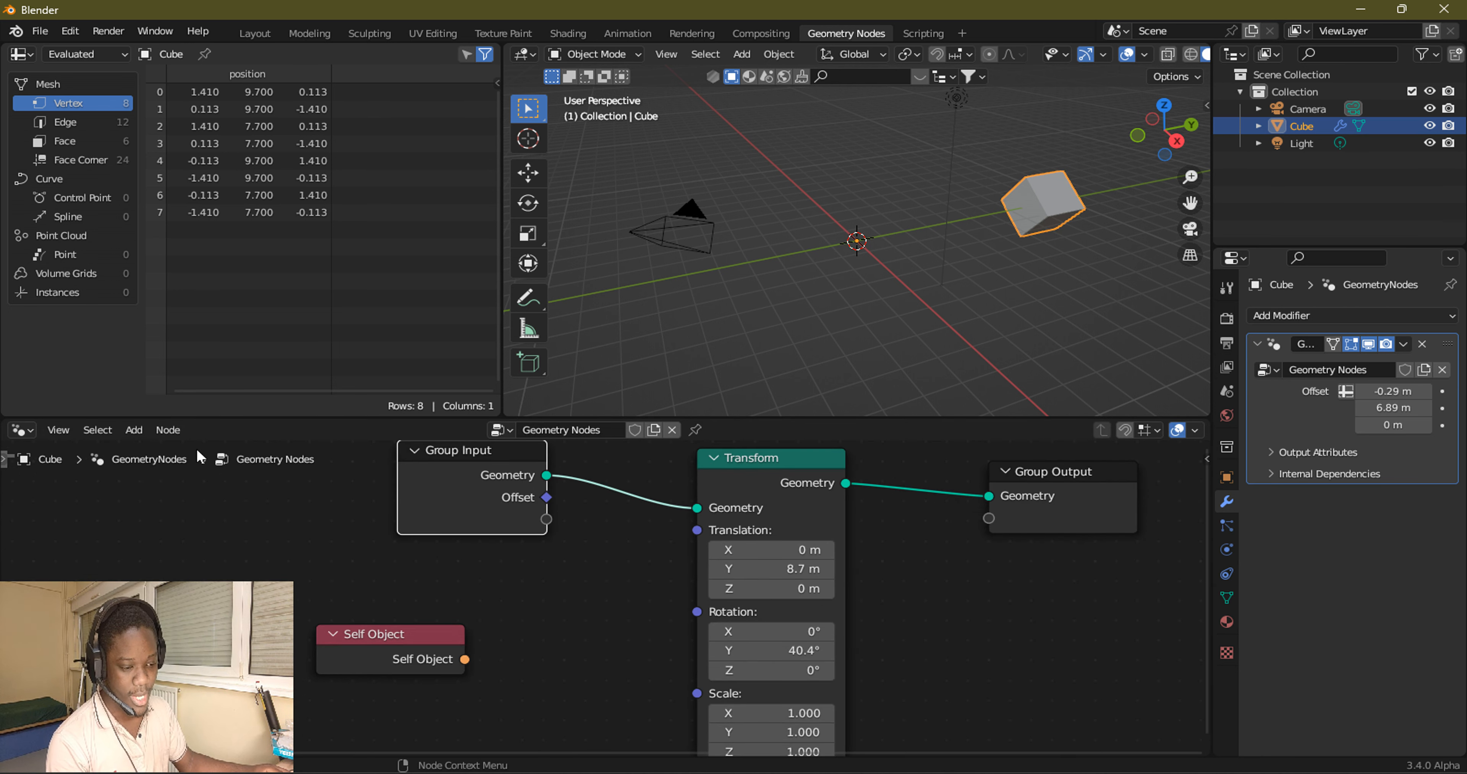
pyautogui.click(135, 433)
pyautogui.moveTo(165, 284)
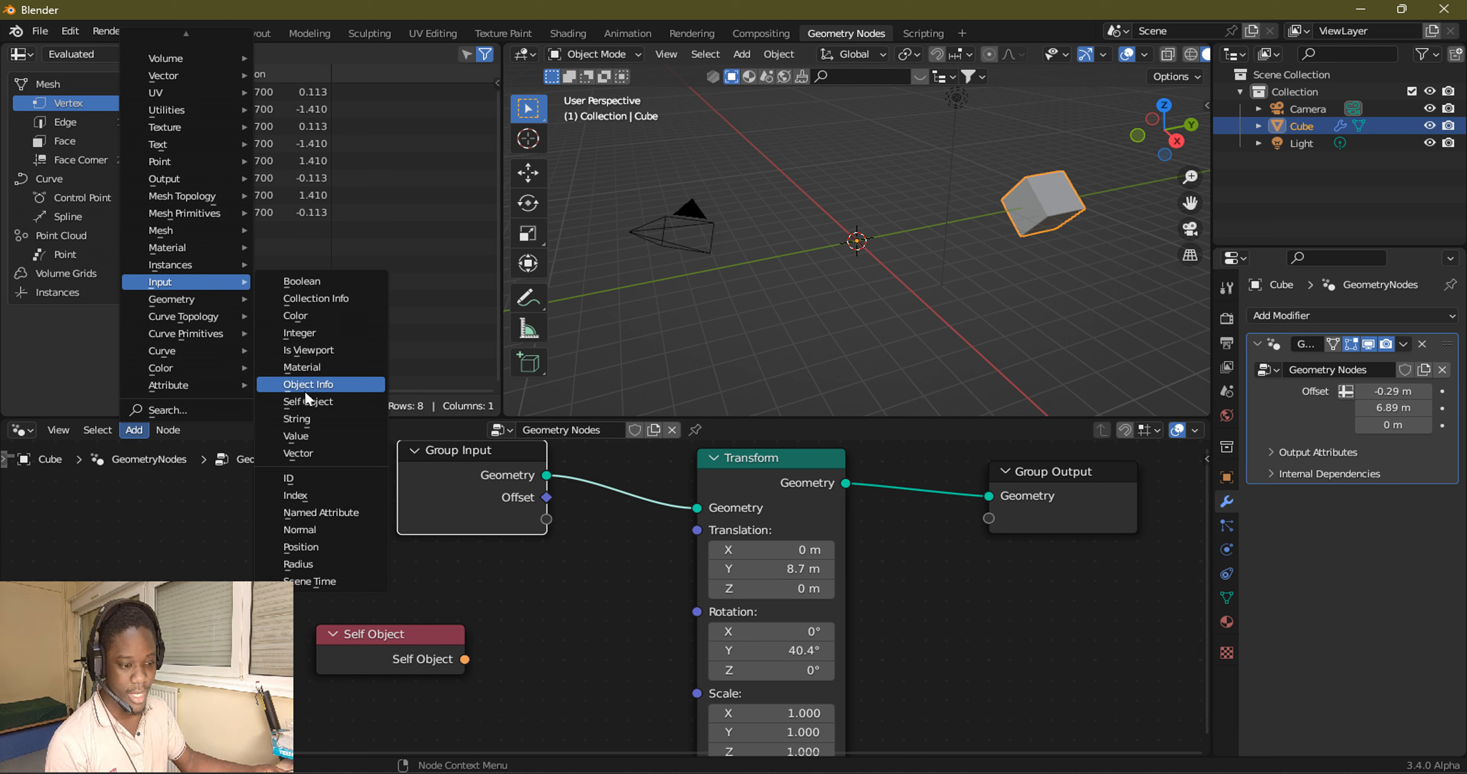
pyautogui.click(341, 385)
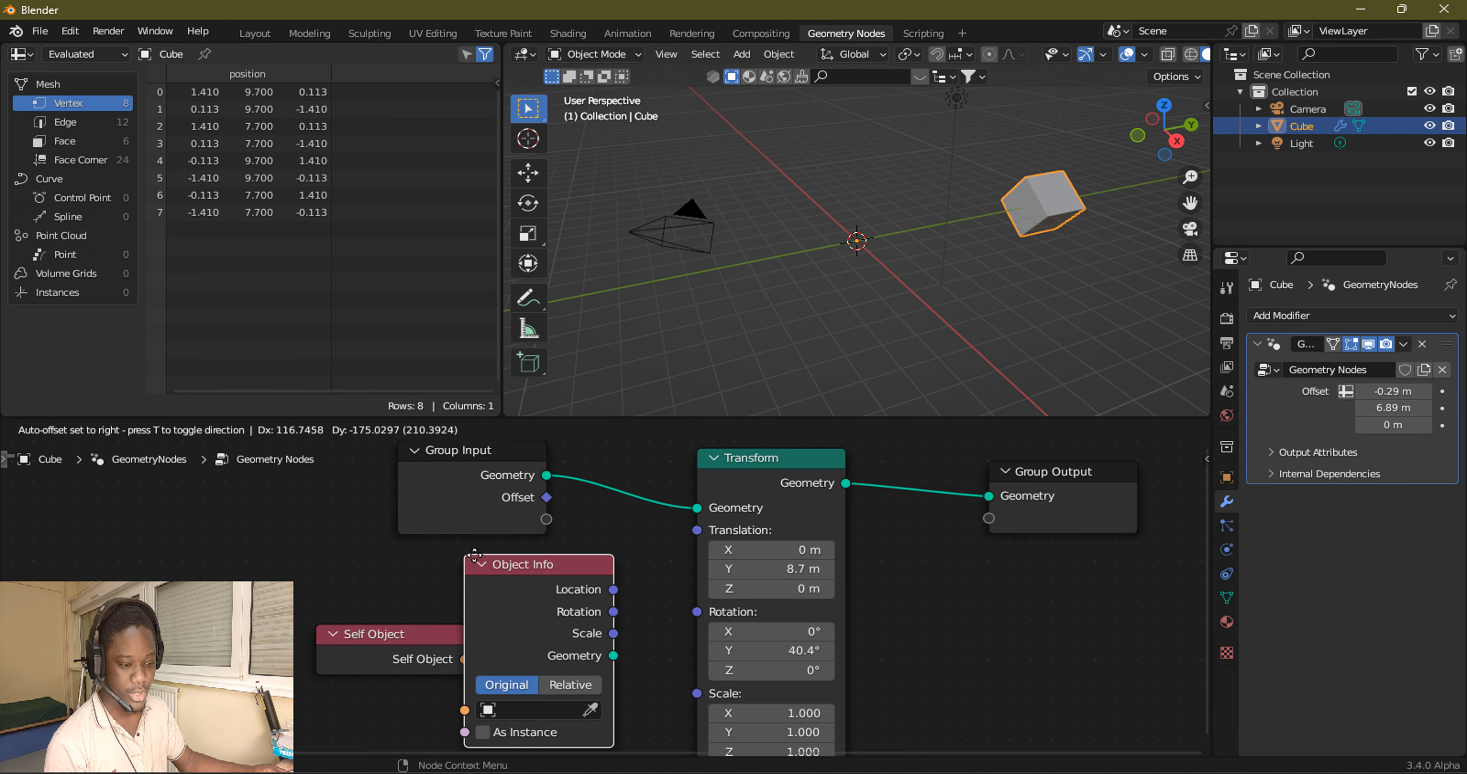
pyautogui.click(481, 562)
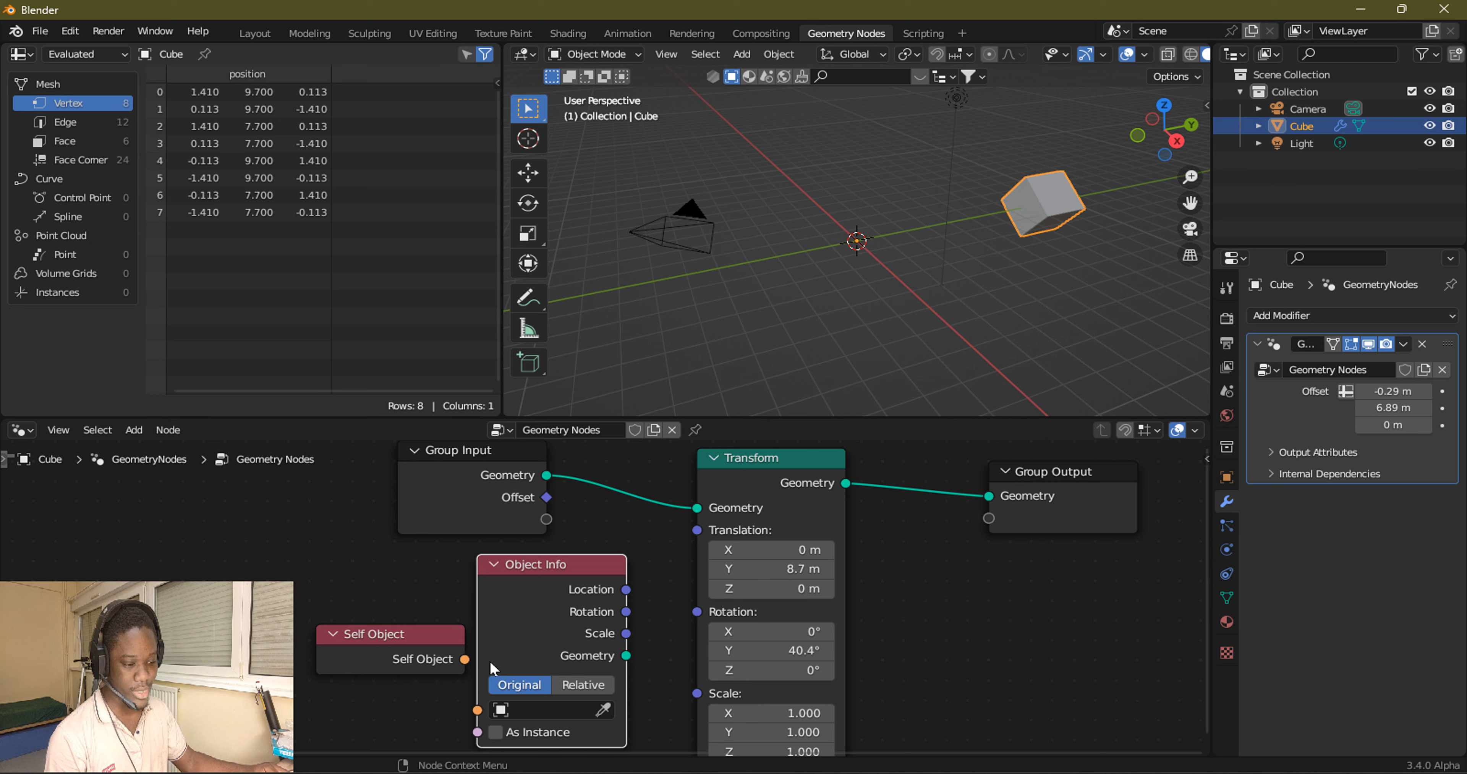
# Link the Self Object output to the Object input of the Object Info node and nudge Object Info slightly upward.
pyautogui.click(465, 691)
pyautogui.moveTo(465, 659); pyautogui.dragTo(477, 711)
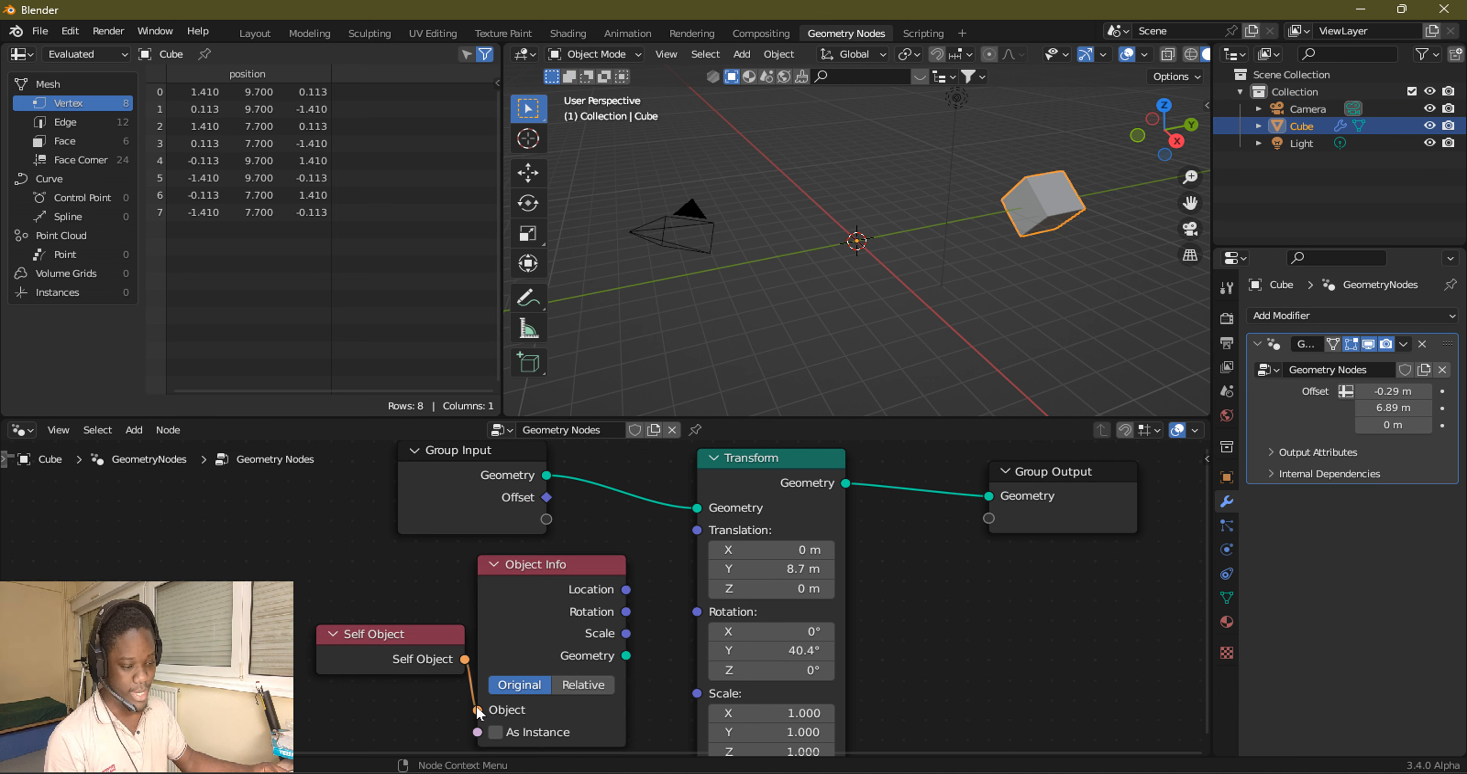
pyautogui.moveTo(522, 626); pyautogui.dragTo(522, 622)
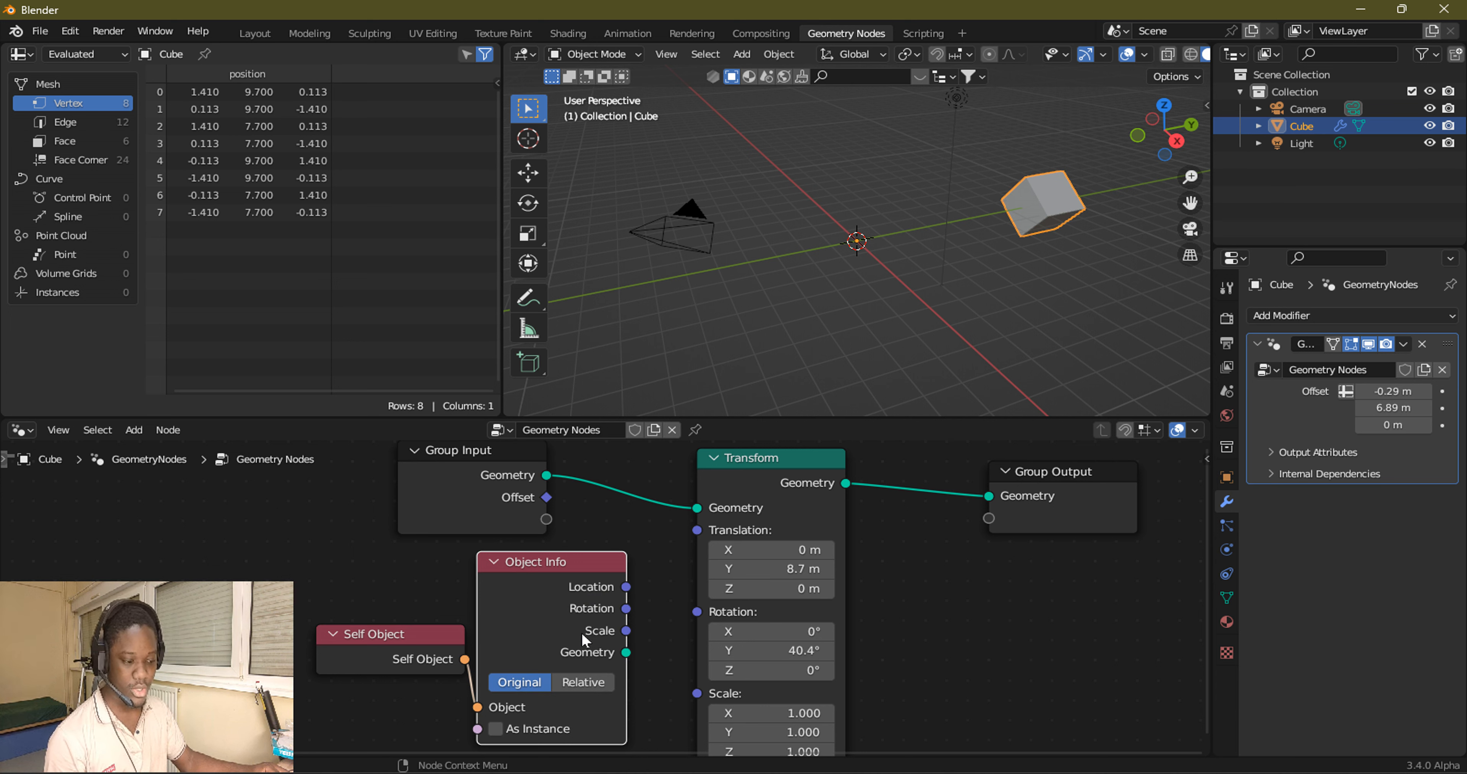
# Try to feed Object Info's Geometry output into the Transform node's Geometry input, and restore the Group Input geometry link.
pyautogui.moveTo(625, 653); pyautogui.dragTo(689, 513)
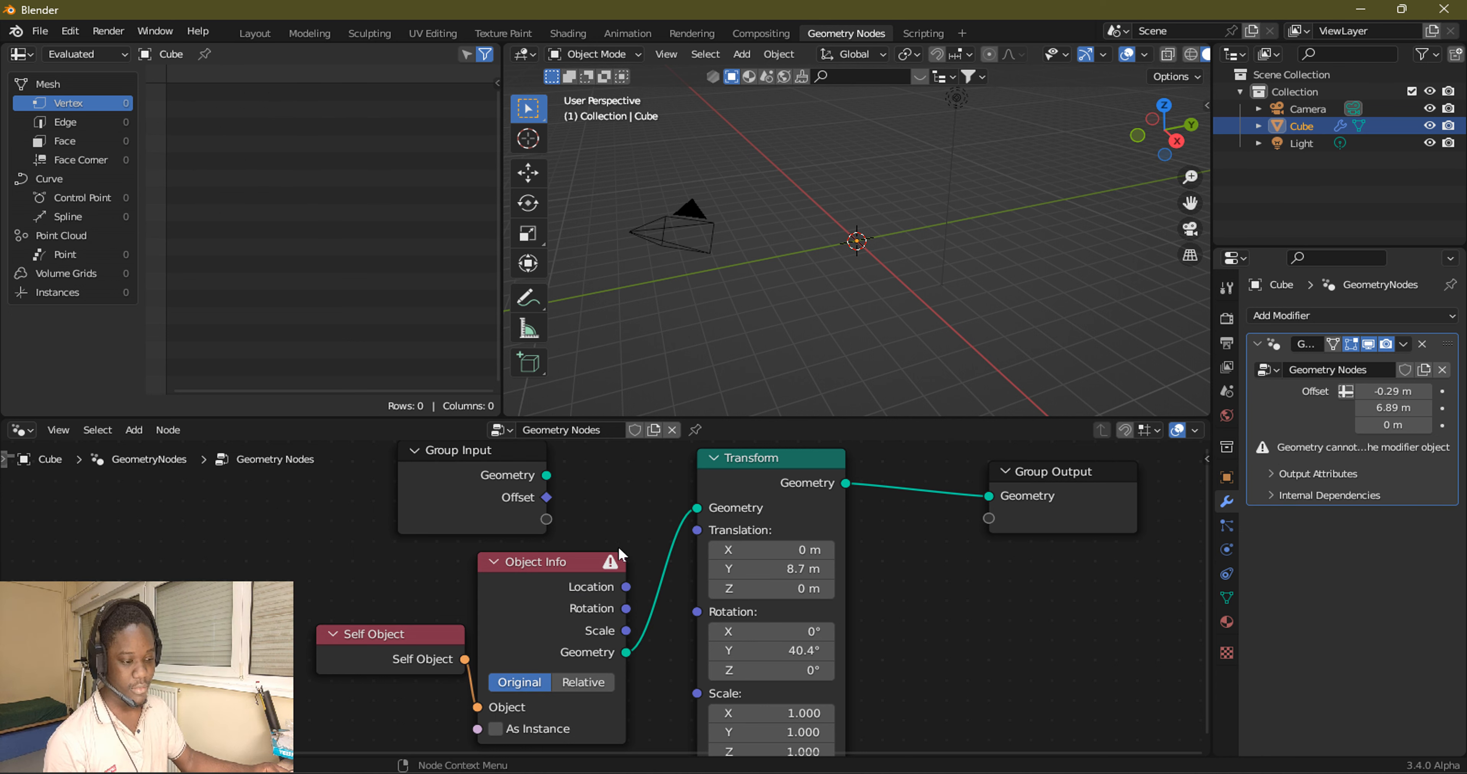
pyautogui.moveTo(612, 559)
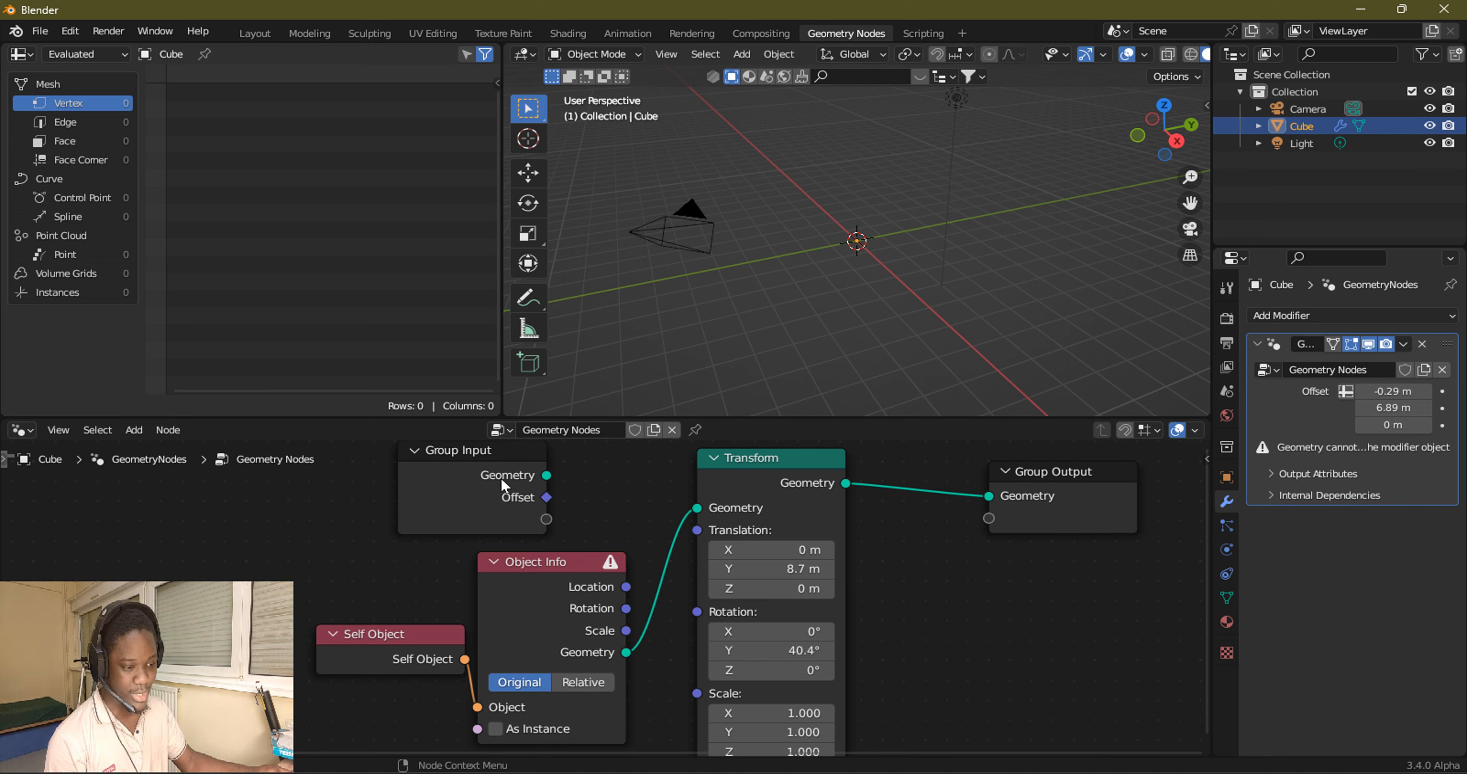
pyautogui.moveTo(555, 480); pyautogui.dragTo(697, 507)
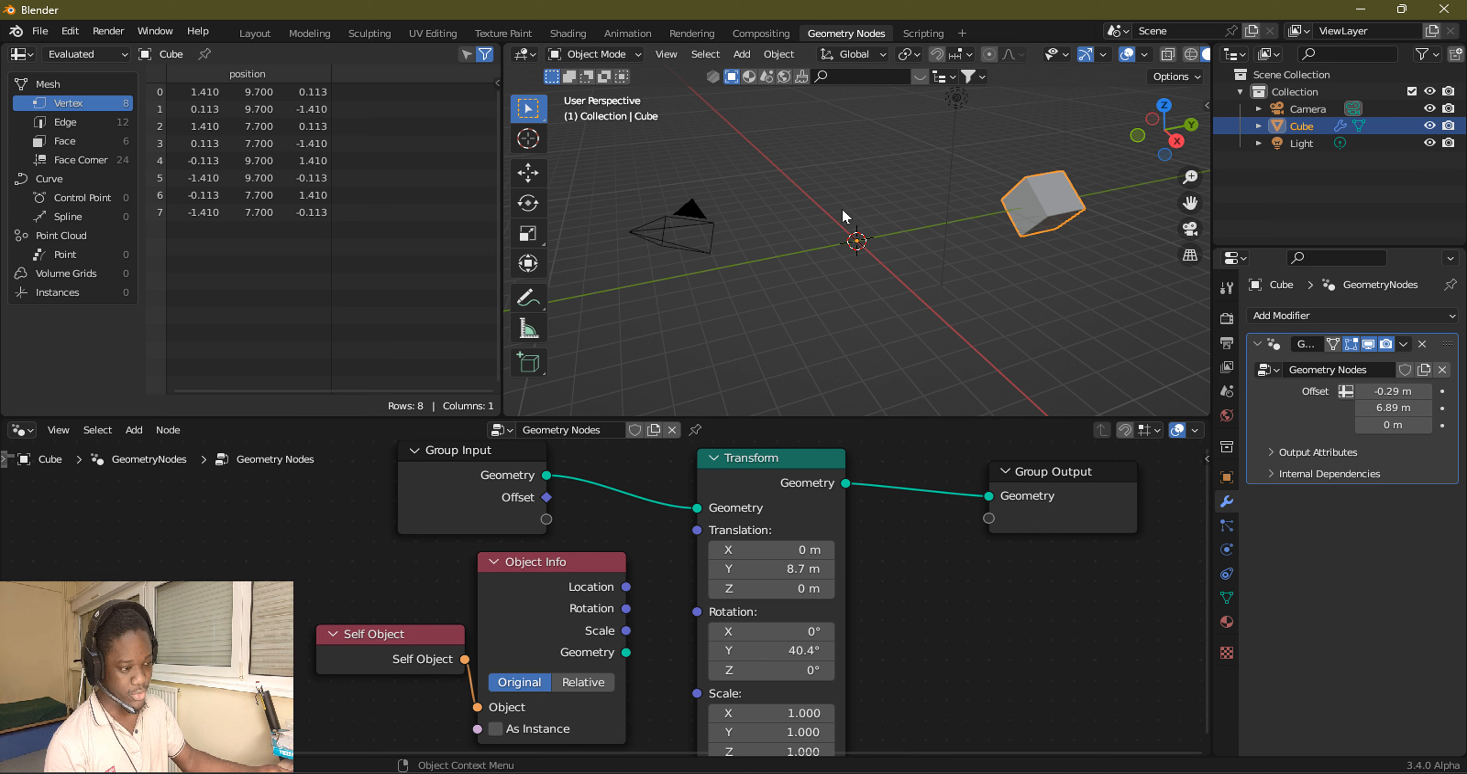
# Try linking Object Info's Location output to the Transform node's Translation input, and remove the link again.
pyautogui.moveTo(625, 587); pyautogui.dragTo(703, 537)
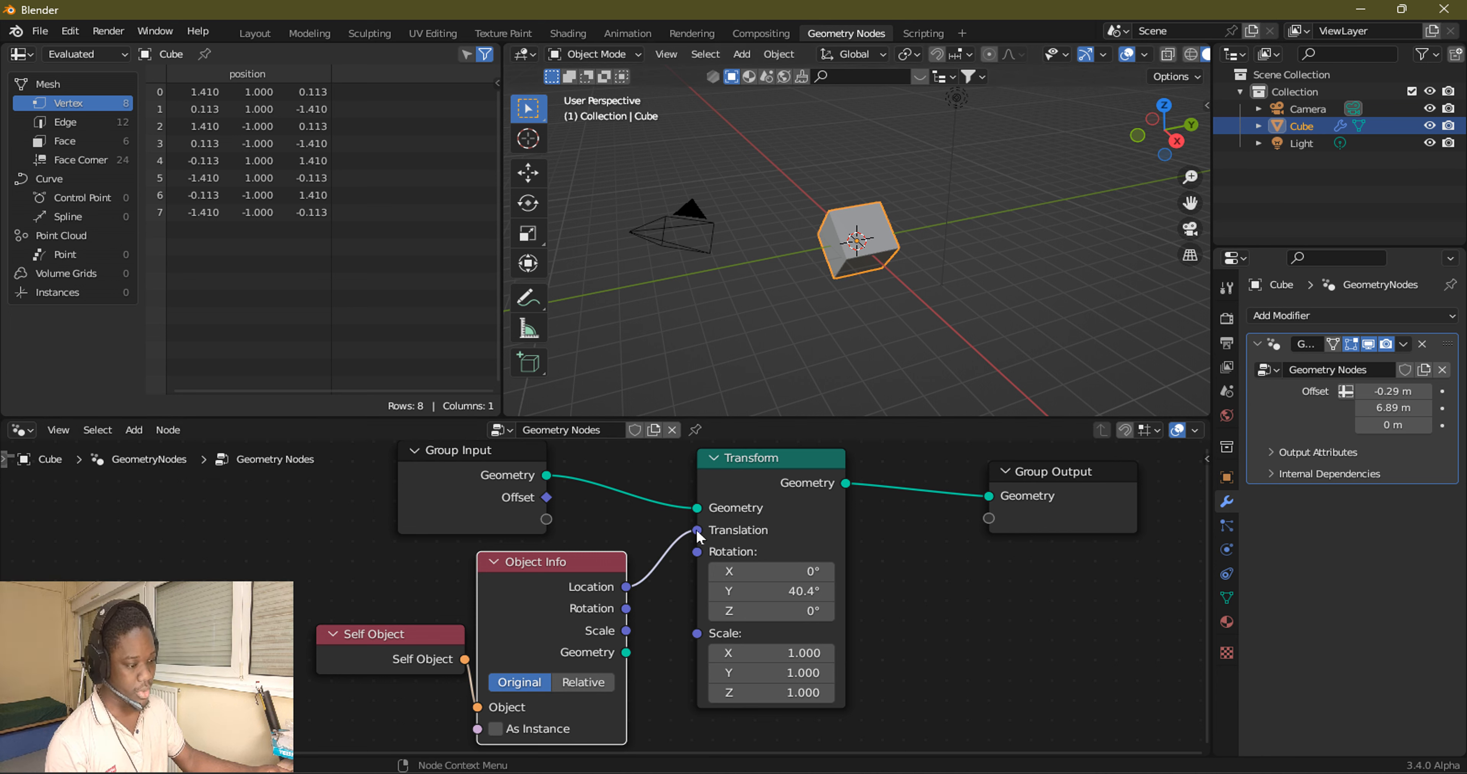
pyautogui.moveTo(698, 532)
pyautogui.moveTo(698, 532); pyautogui.dragTo(661, 556)
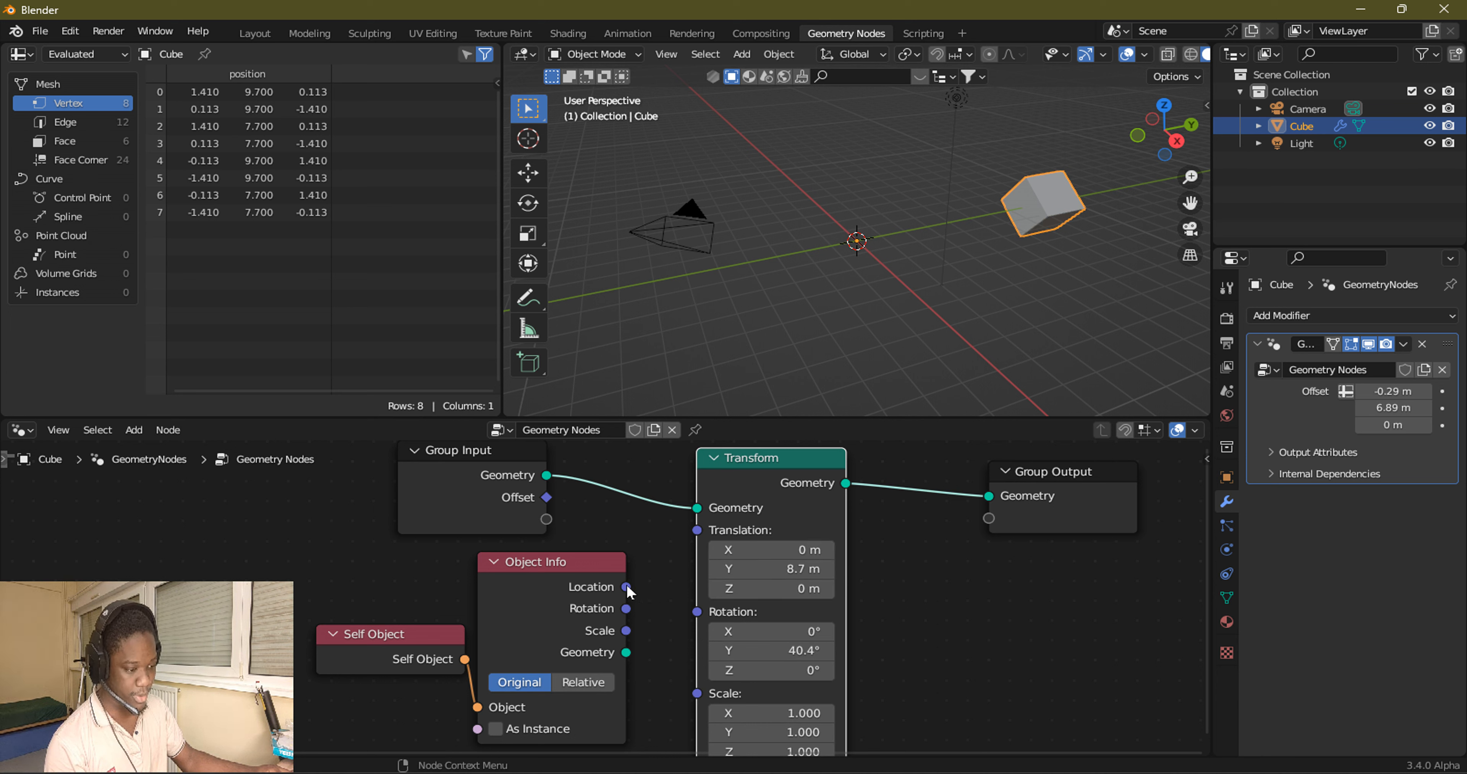
pyautogui.moveTo(626, 587); pyautogui.dragTo(697, 530)
pyautogui.hotkey('ctrl', 'z')
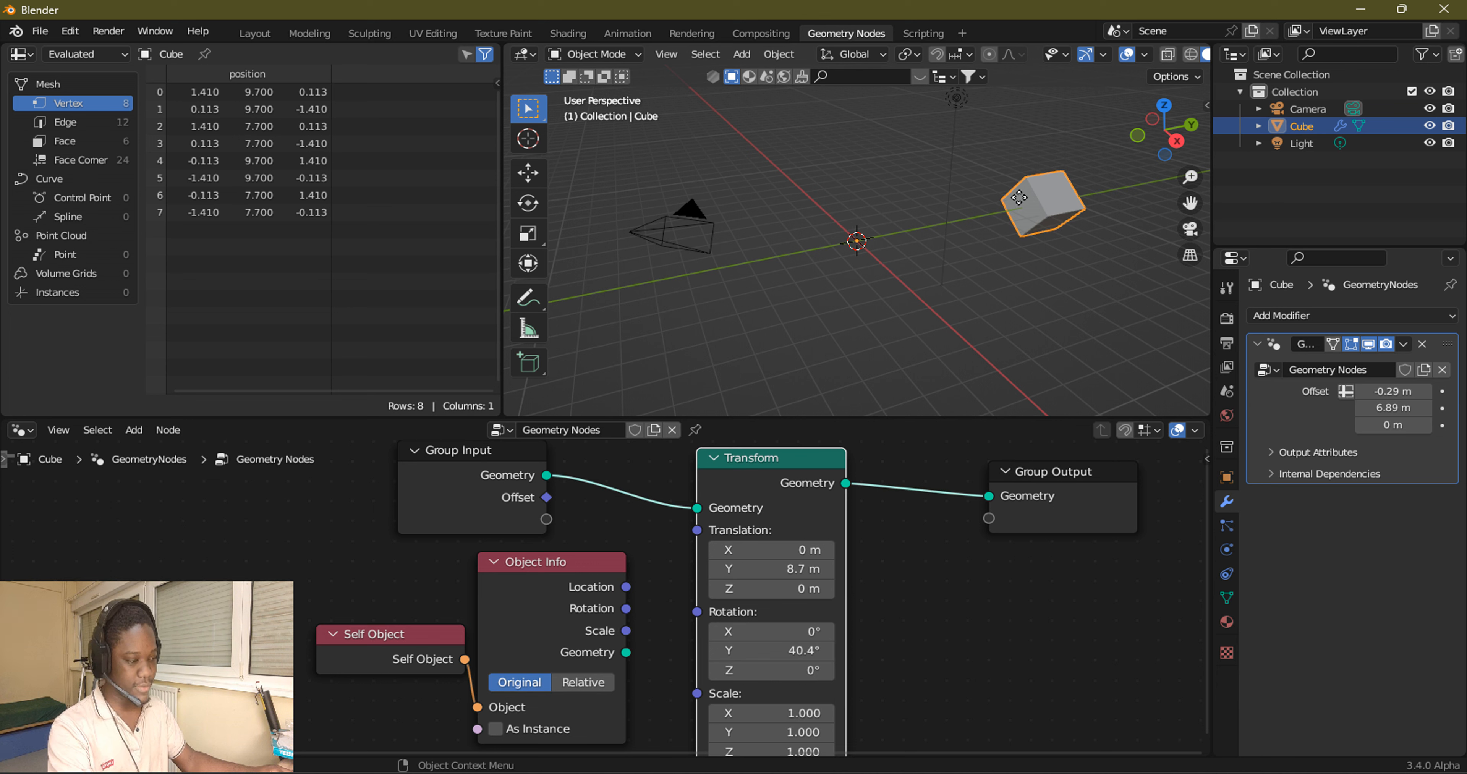
# Move the cube to about X -0.65 m, Y 1.54 m, Z 2.44 m and link Object Info's Location to the Transform's Translation.
pyautogui.press('g')
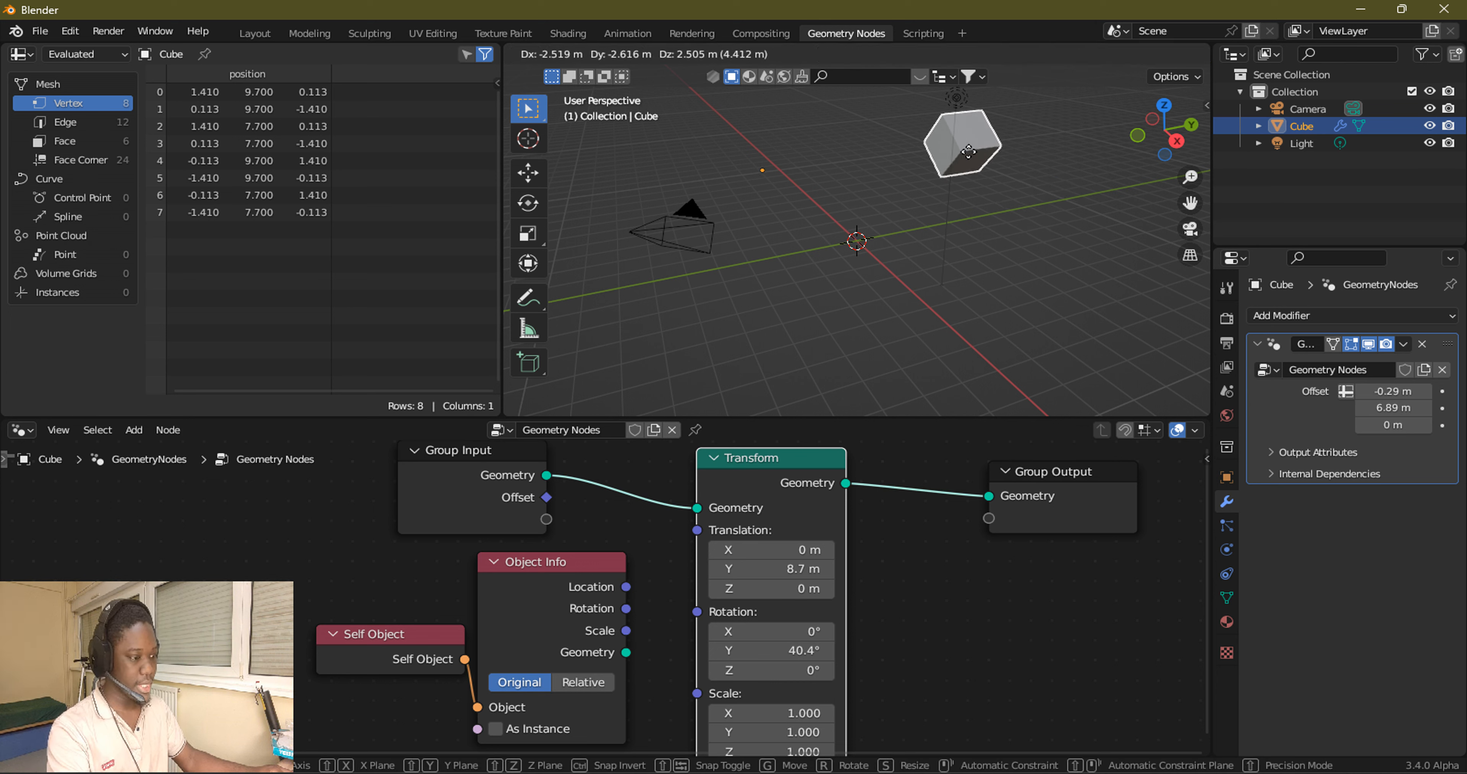
pyautogui.click(1087, 158)
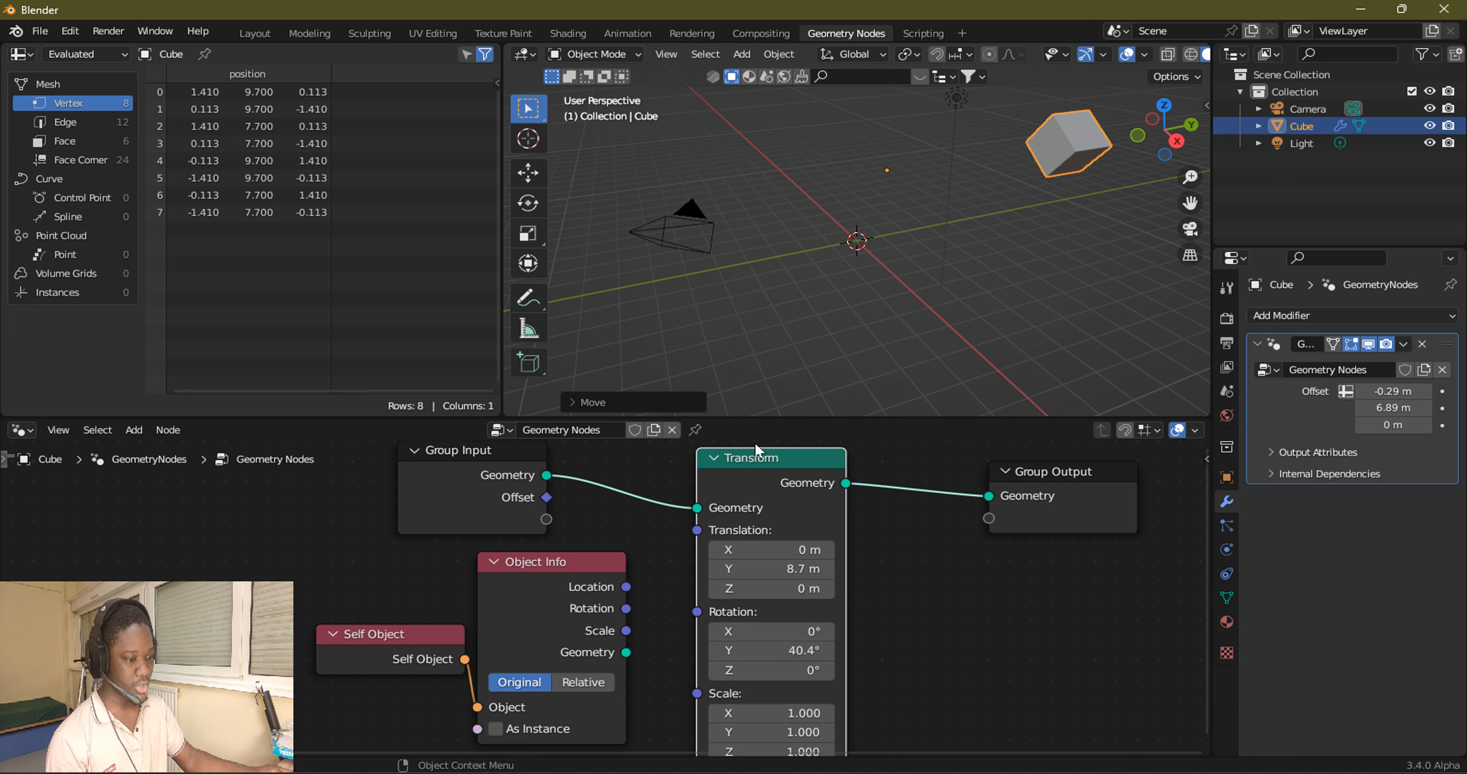
pyautogui.moveTo(626, 586); pyautogui.dragTo(702, 538)
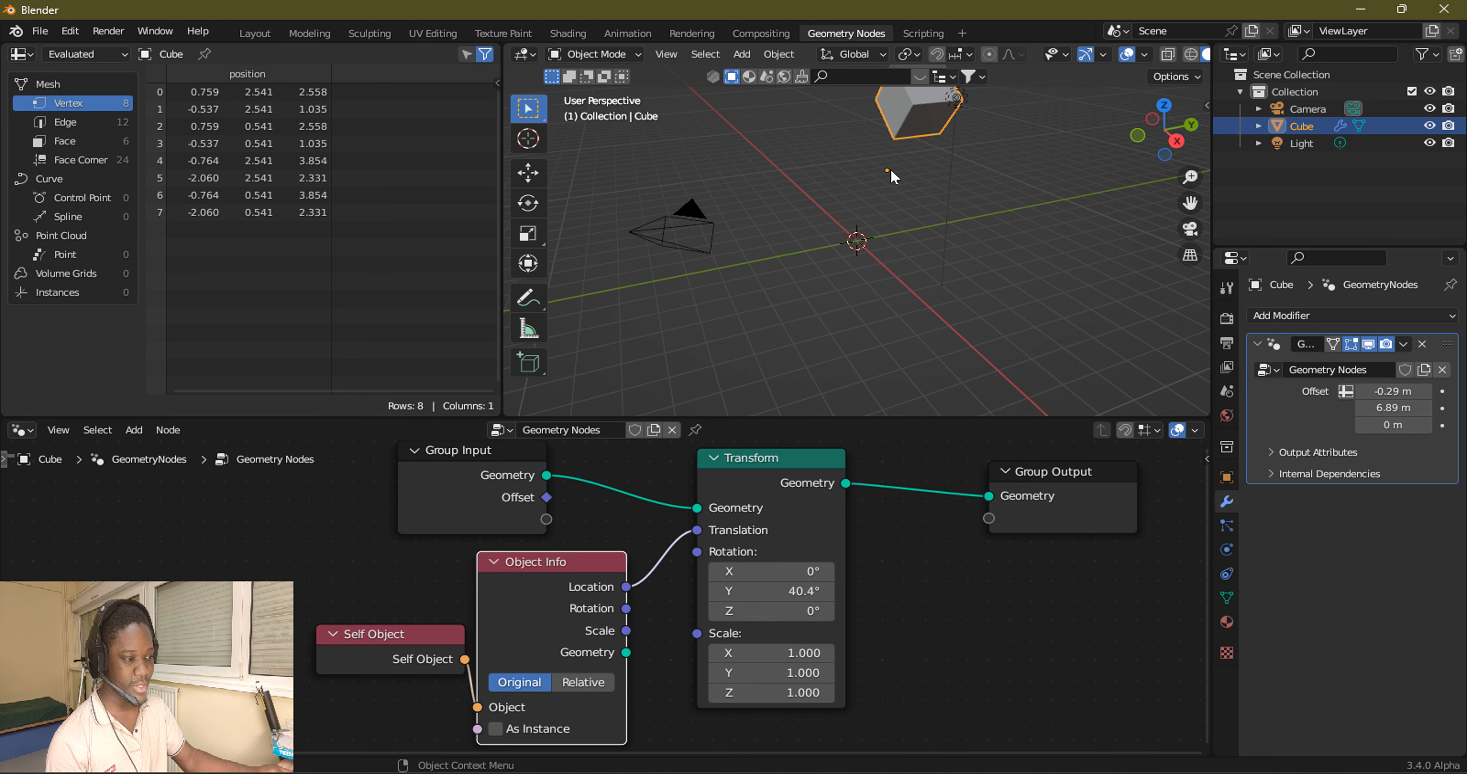
pyautogui.scroll(2, 890, 171)
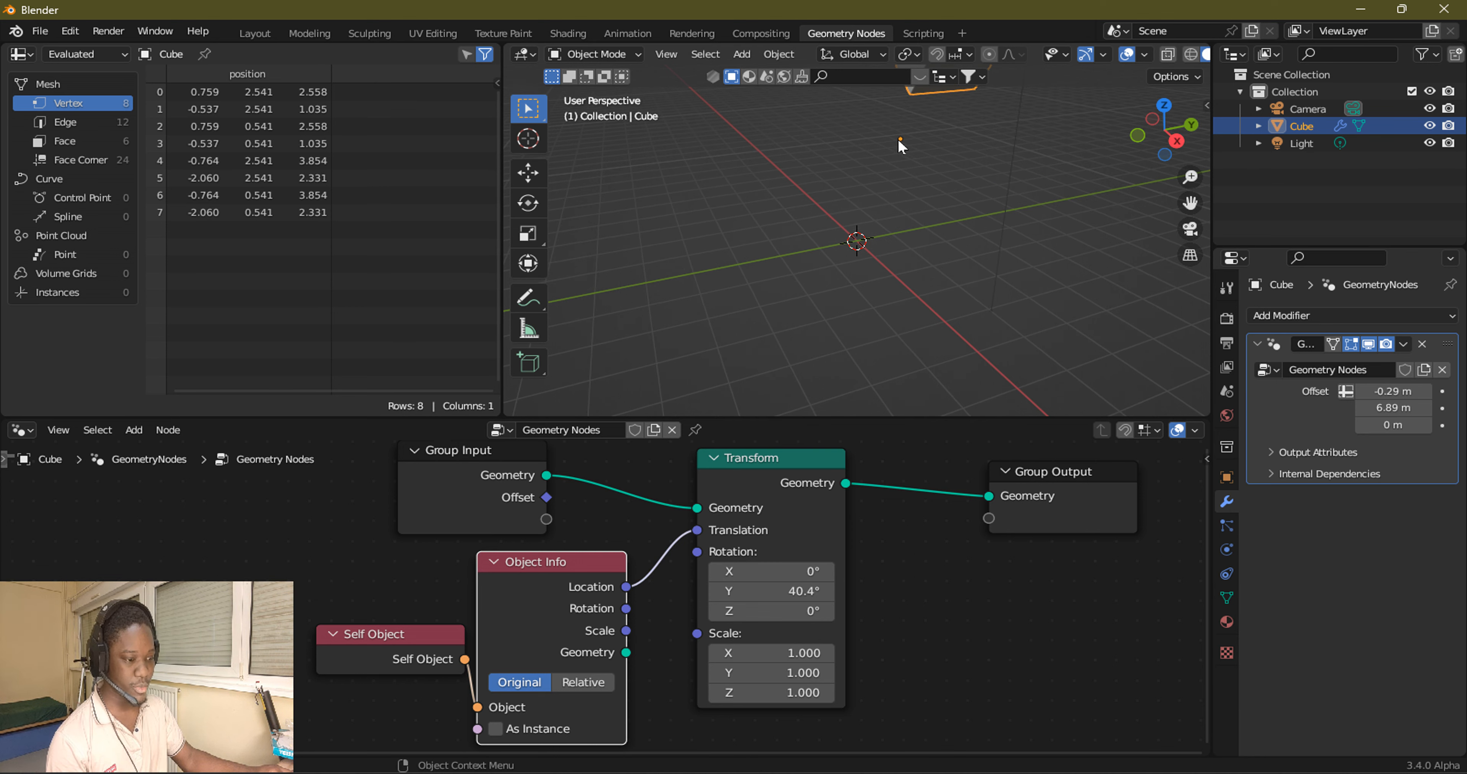
pyautogui.scroll(-2, 900, 145)
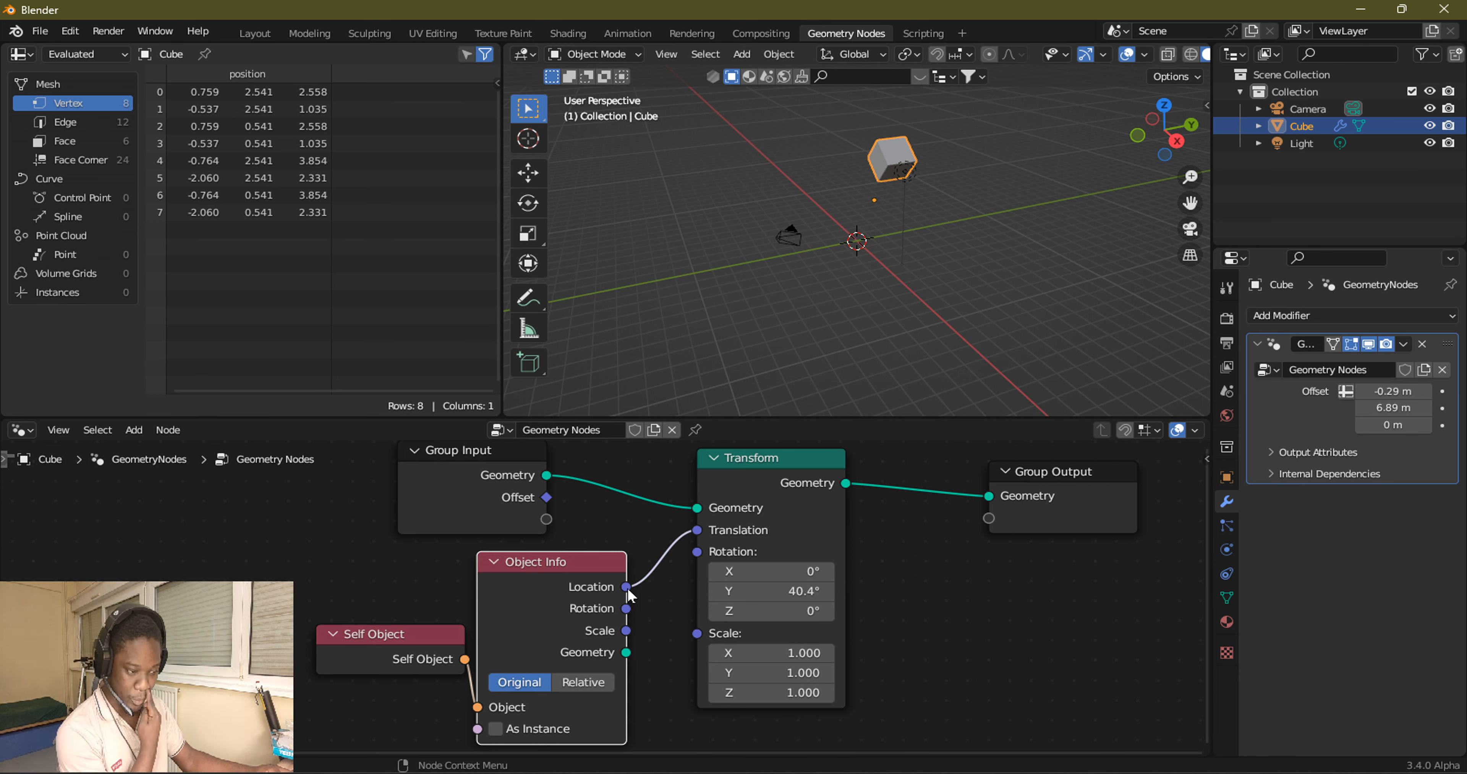
# Compare the value of Object Info's Location output with the cube's location in its object transform properties.
pyautogui.moveTo(627, 586)
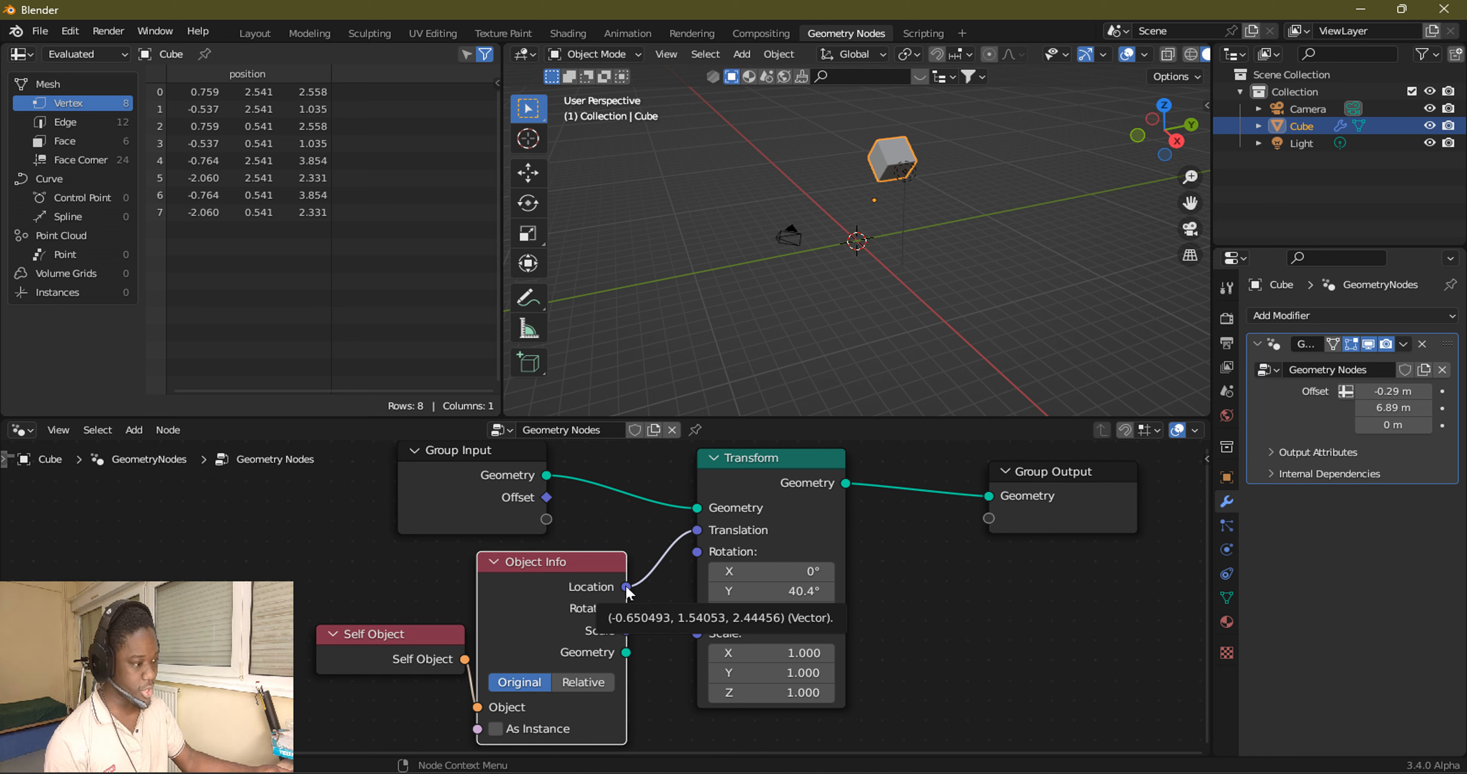
pyautogui.click(1227, 478)
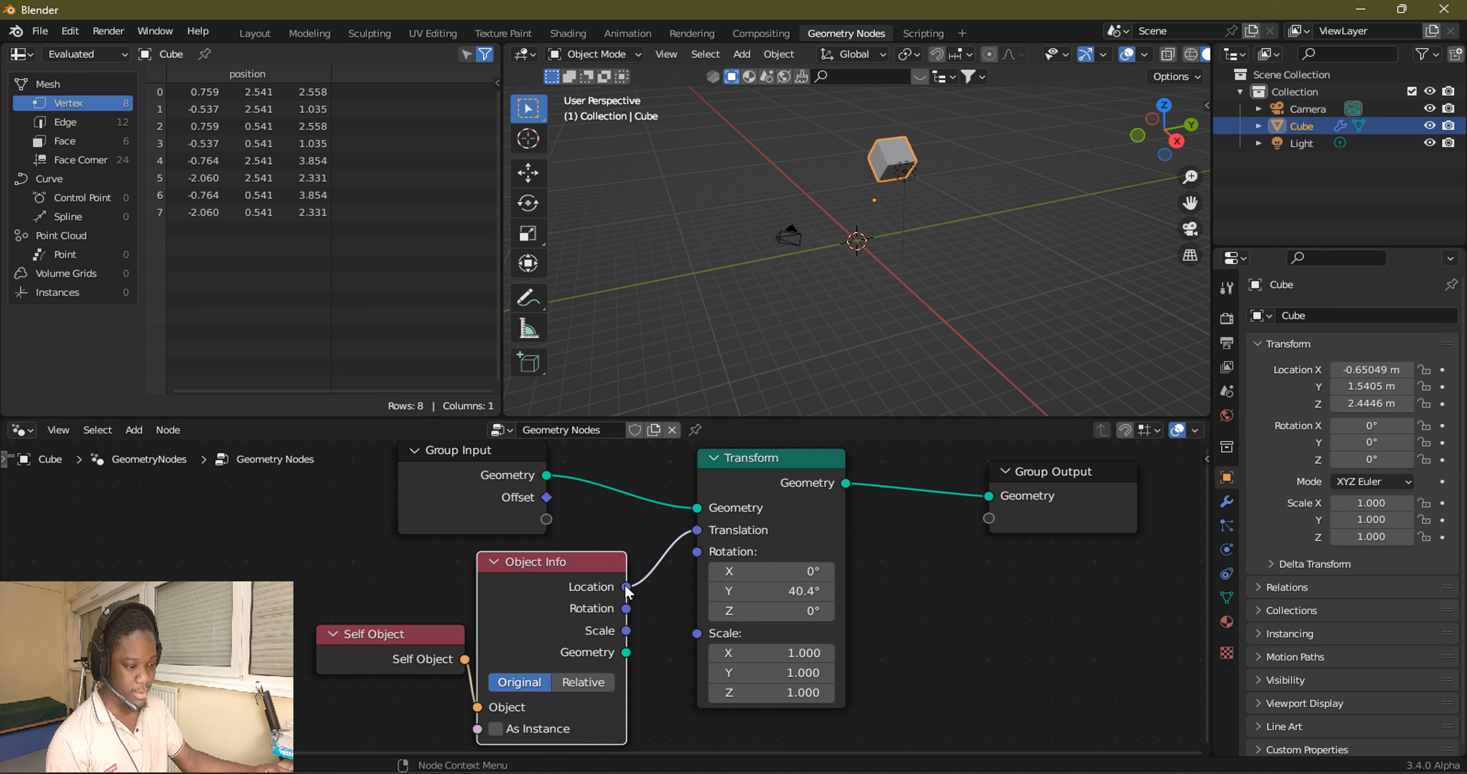
pyautogui.moveTo(626, 590)
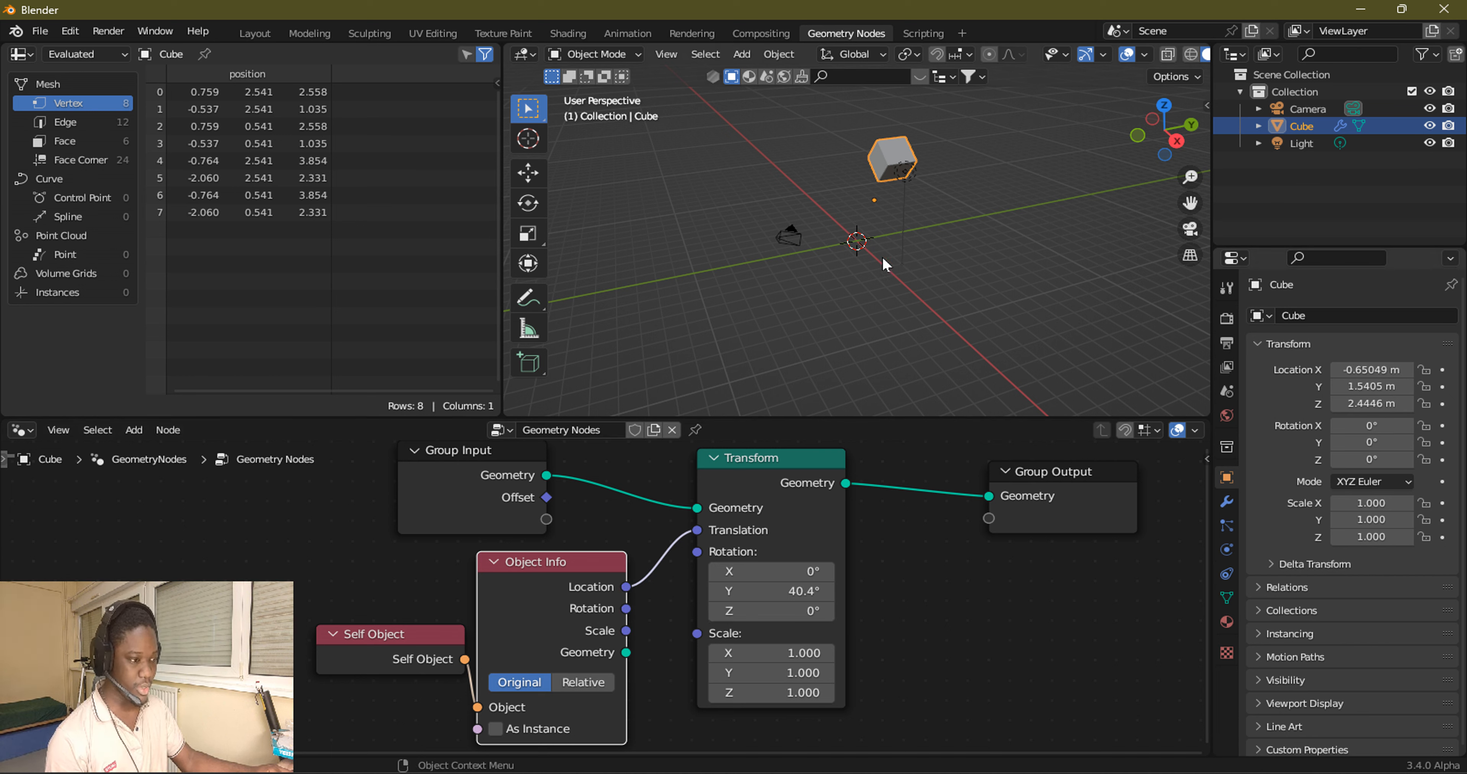
pyautogui.scroll(3, 896, 201)
pyautogui.scroll(-1, 911, 118)
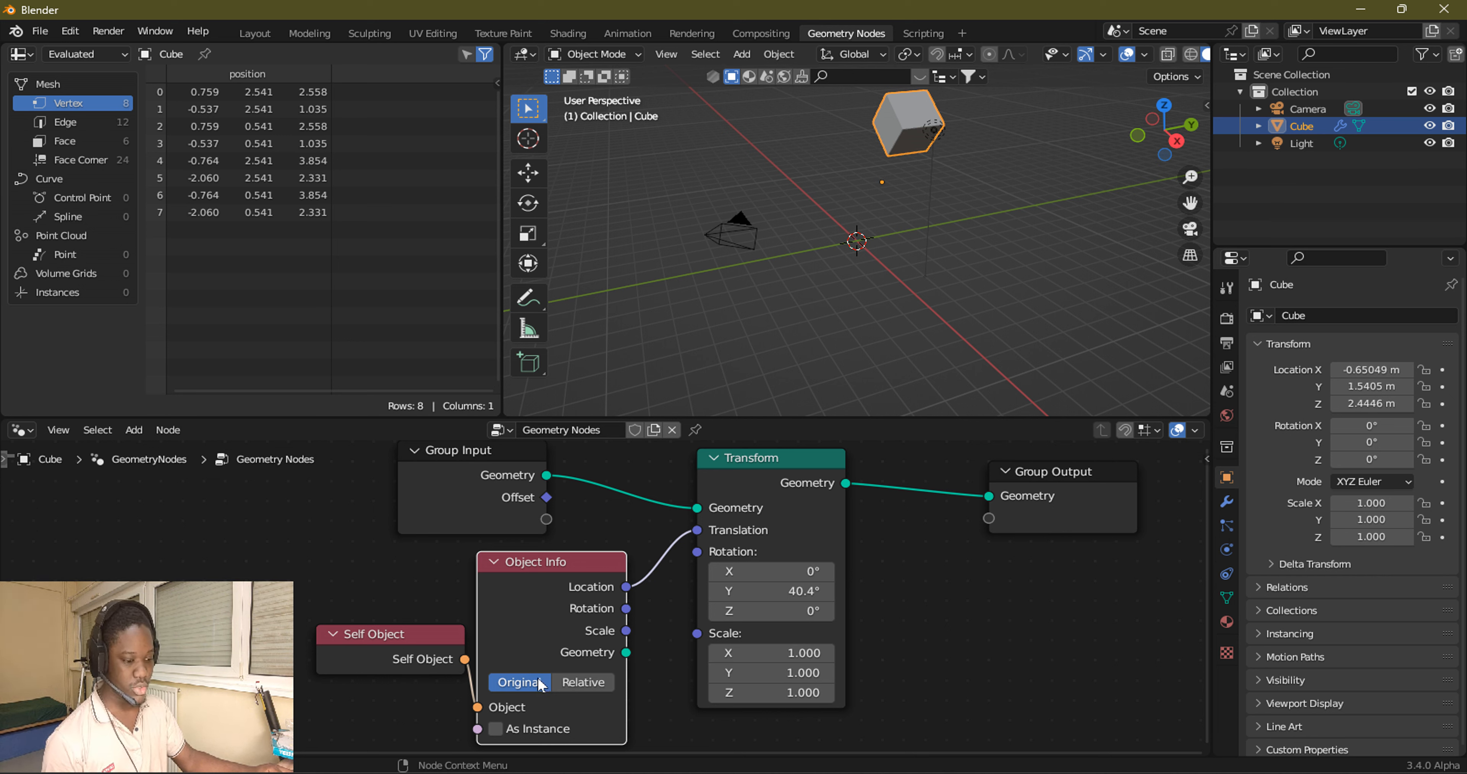
# Switch the Object Info node to Relative and shift Group Output slightly further away from the Transform node.
pyautogui.click(589, 682)
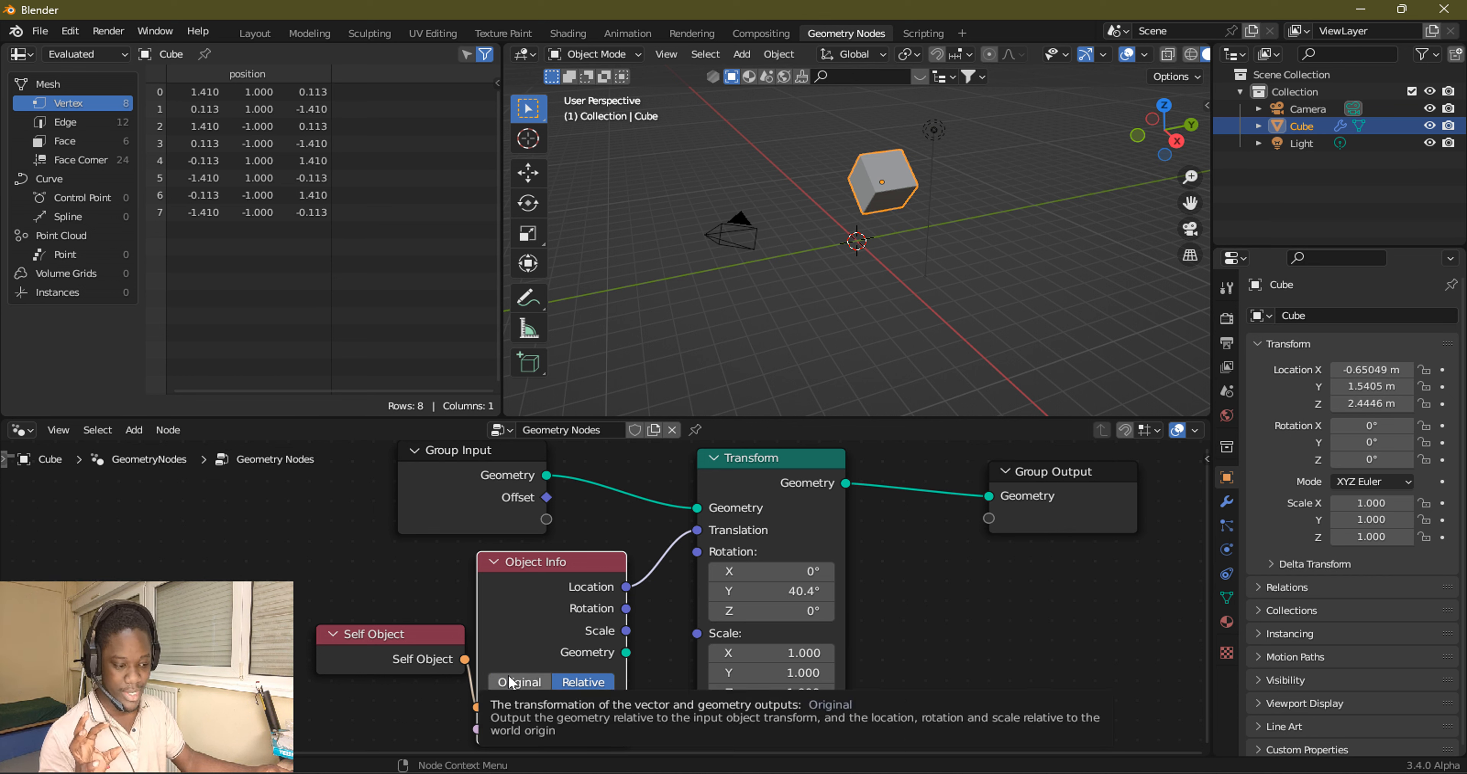
pyautogui.click(845, 57)
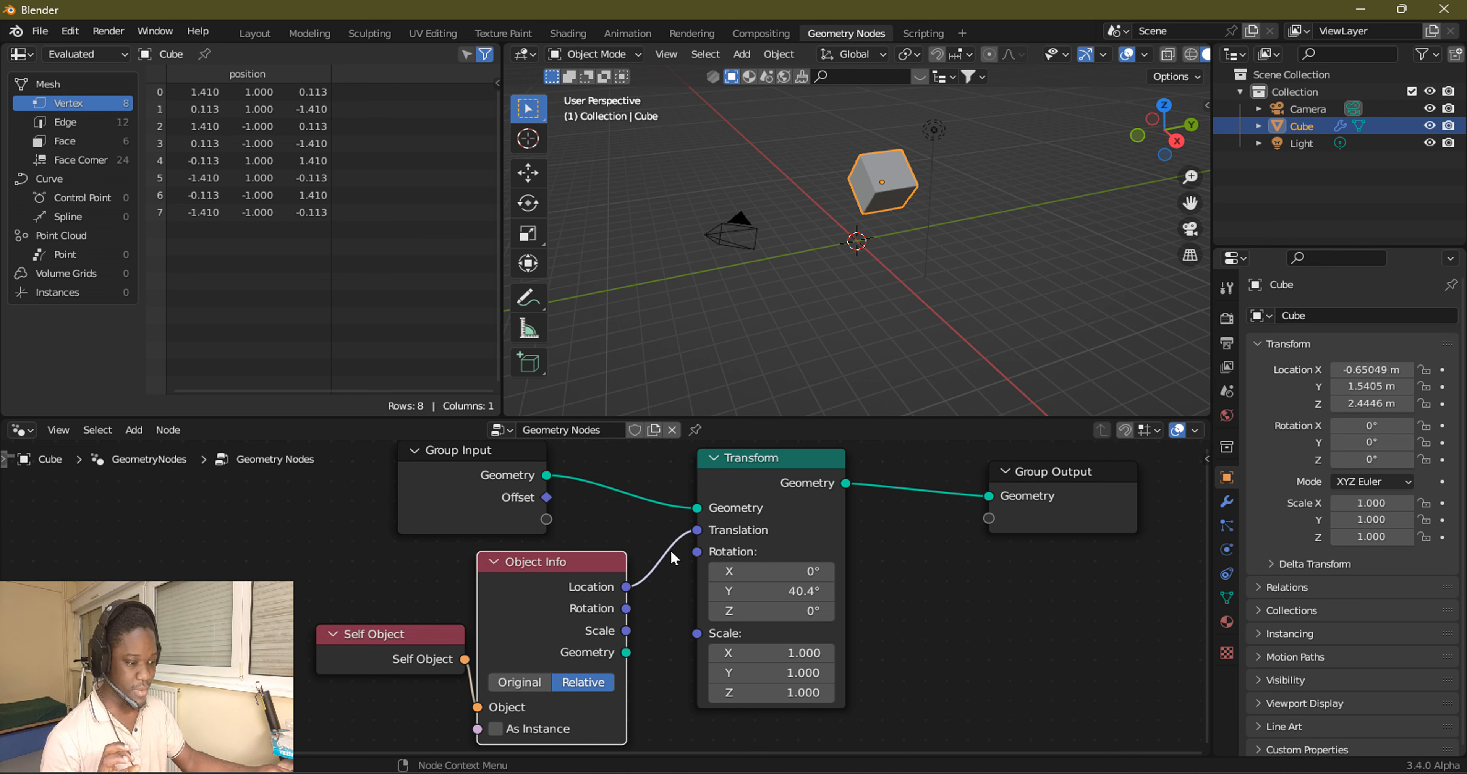
pyautogui.scroll(-2, 671, 550)
pyautogui.moveTo(929, 537); pyautogui.dragTo(966, 530)
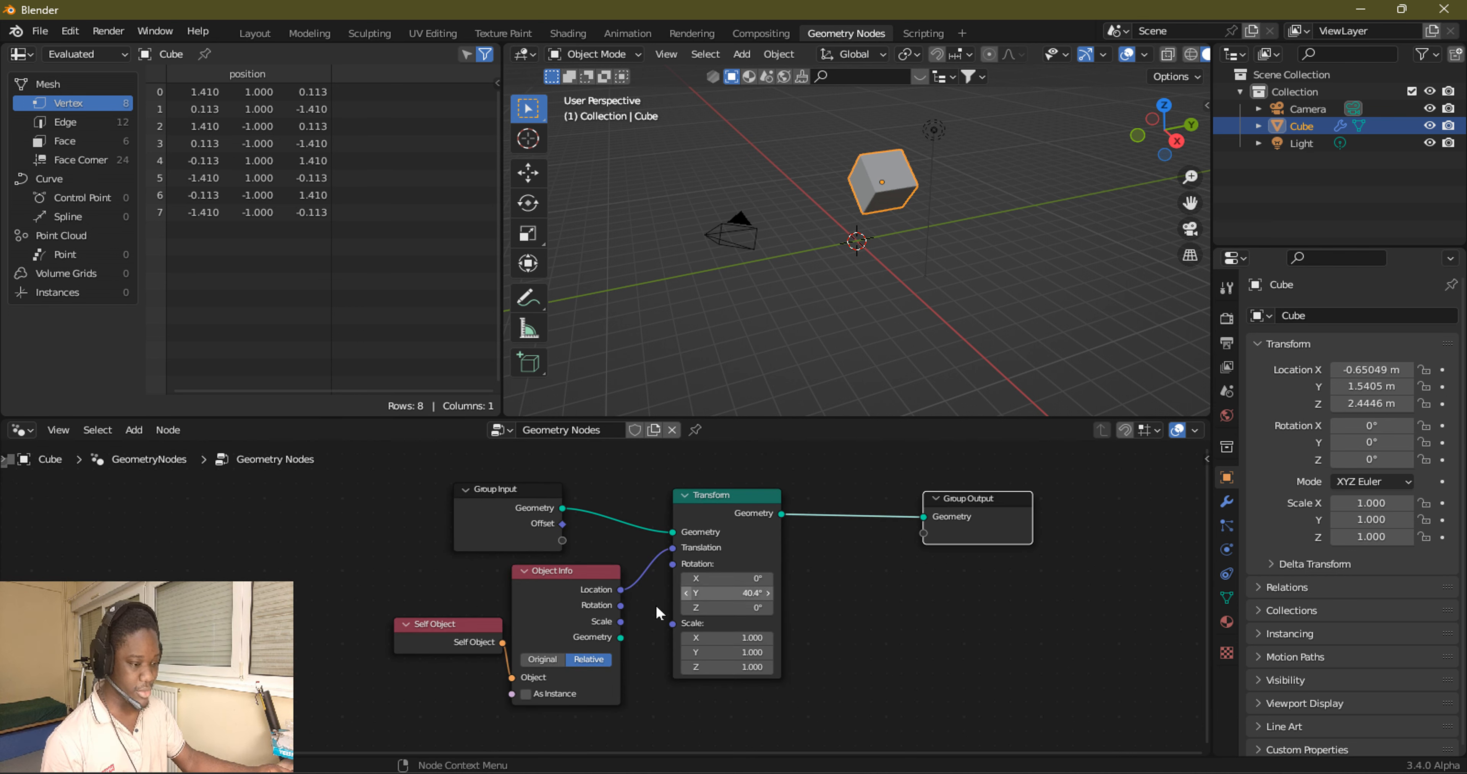
# Switch the Object Info node to Original and disconnect its Location output from the Transform's Translation input.
pyautogui.click(542, 662)
pyautogui.moveTo(672, 547); pyautogui.dragTo(711, 569)
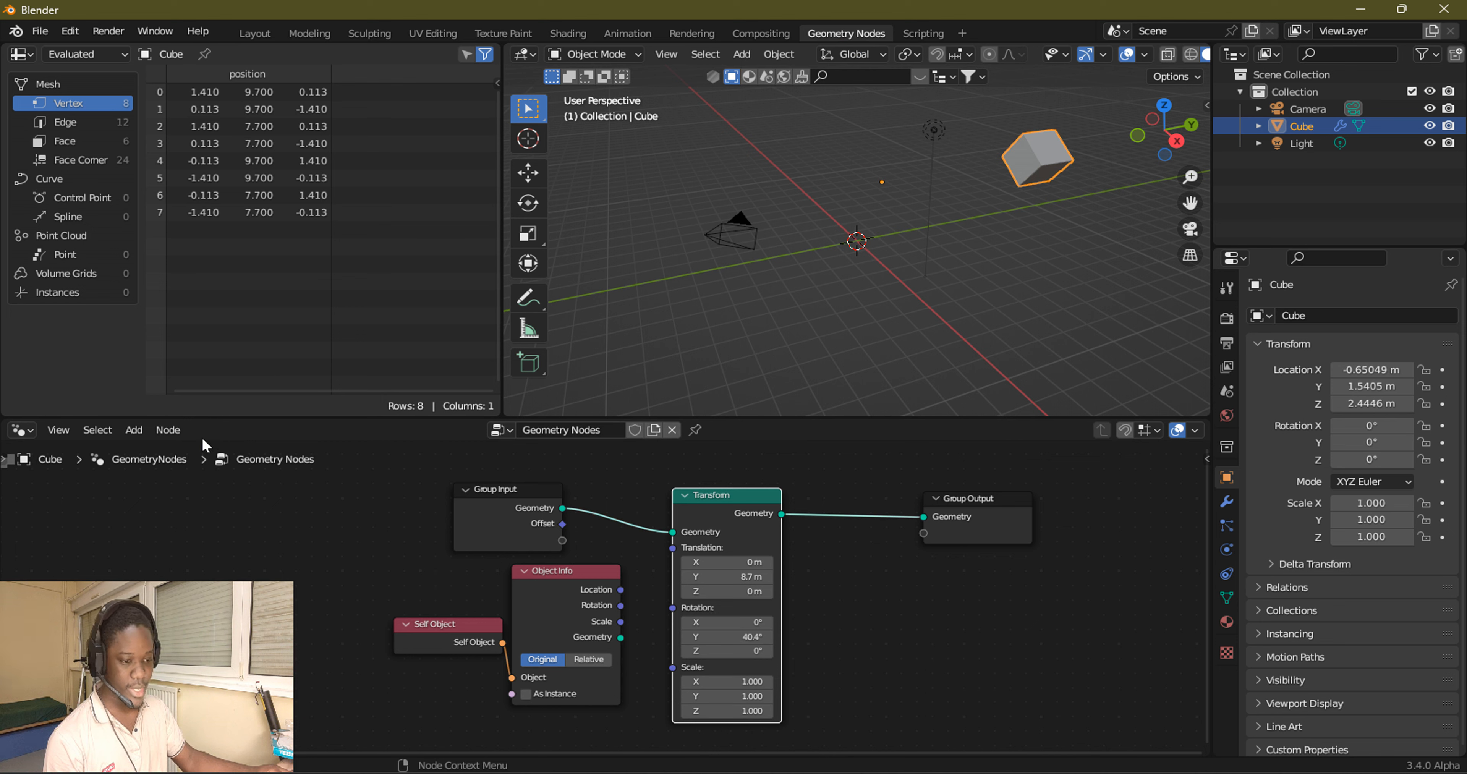
# Insert a Set Position node between Transform and Group Output, and link Object Info's Location output to its Offset input.
pyautogui.click(134, 430)
pyautogui.moveTo(153, 300)
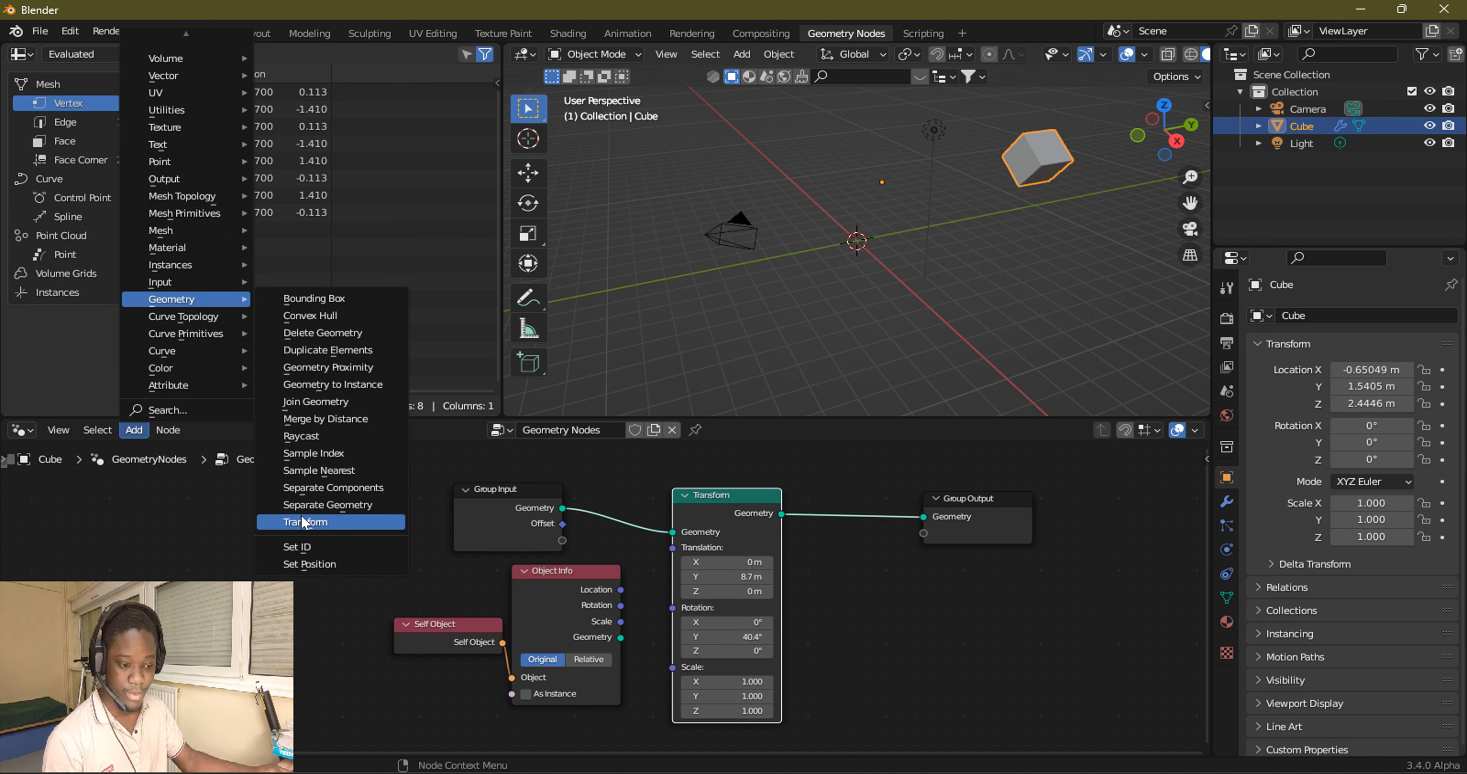
pyautogui.click(333, 564)
pyautogui.click(894, 546)
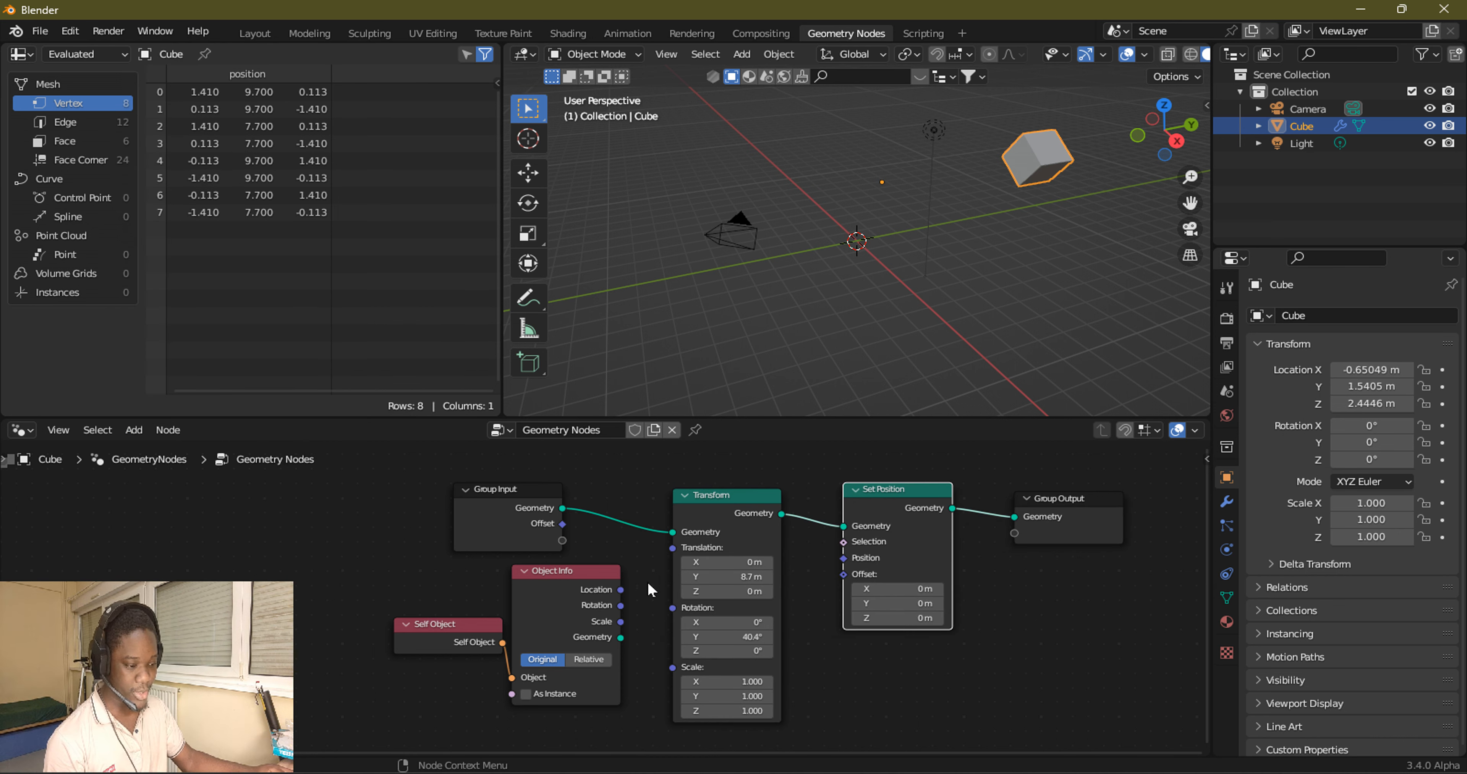
pyautogui.moveTo(621, 589); pyautogui.dragTo(849, 572)
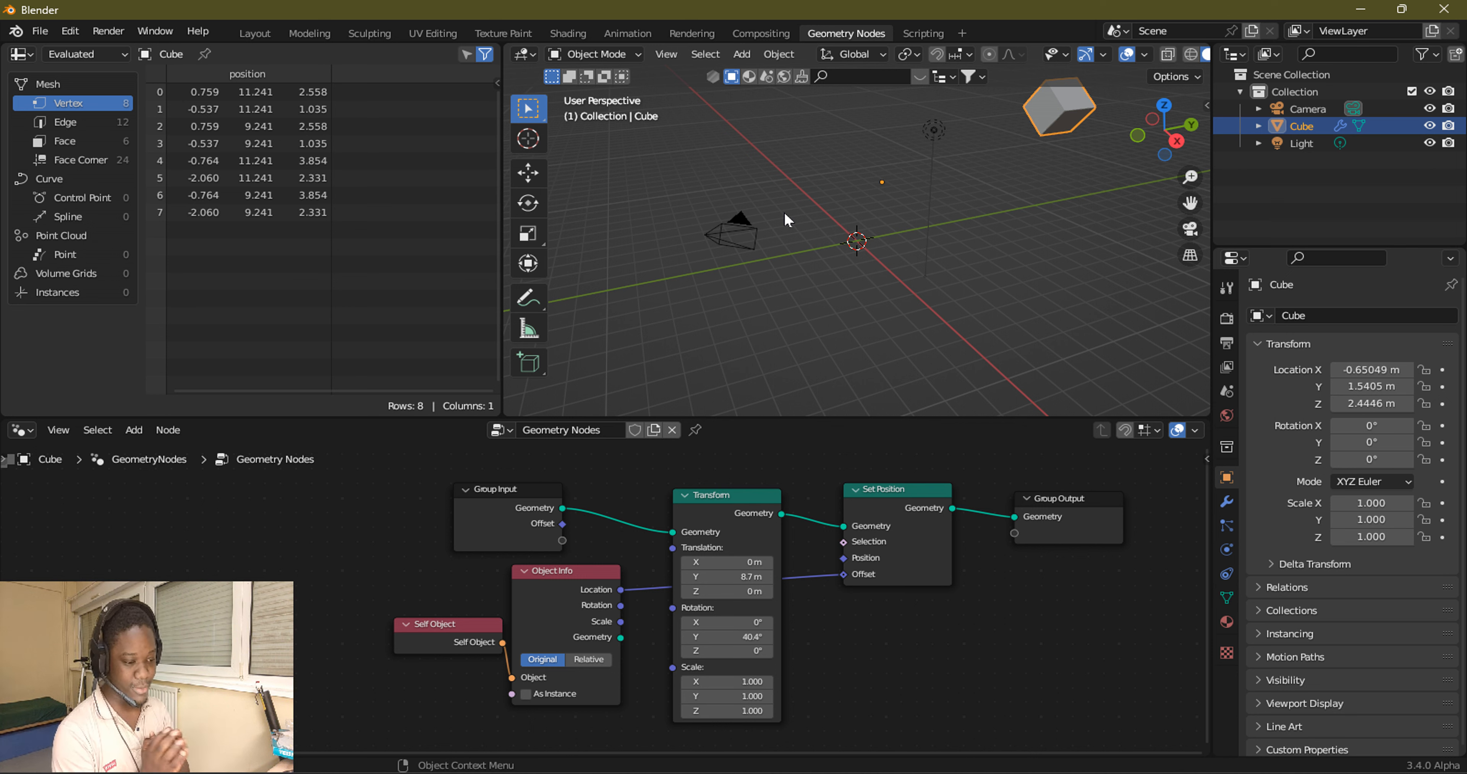
# Switch the Object Info node to Relative and move Self Object a little further away from it.
pyautogui.click(586, 659)
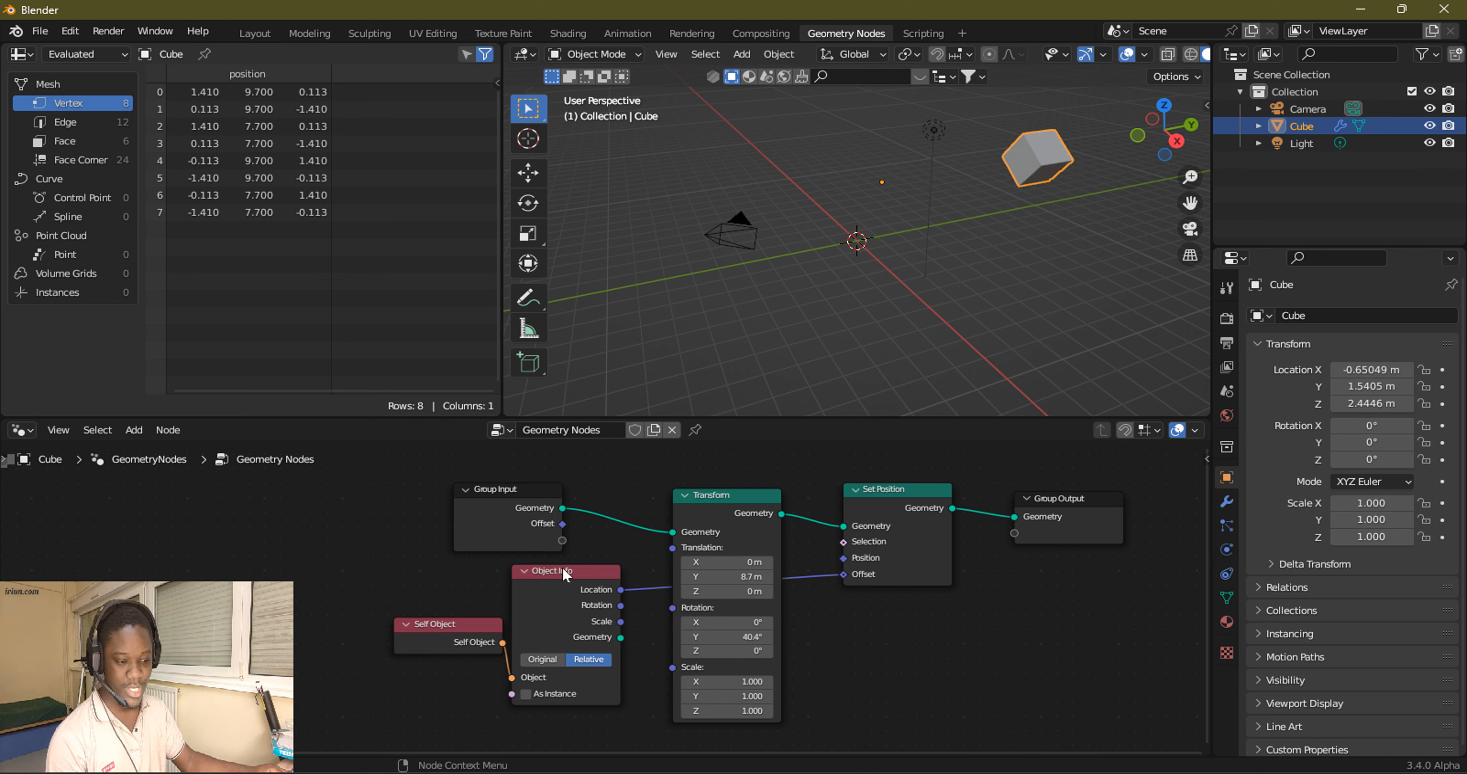
pyautogui.scroll(-1, 561, 595)
pyautogui.scroll(1, 605, 597)
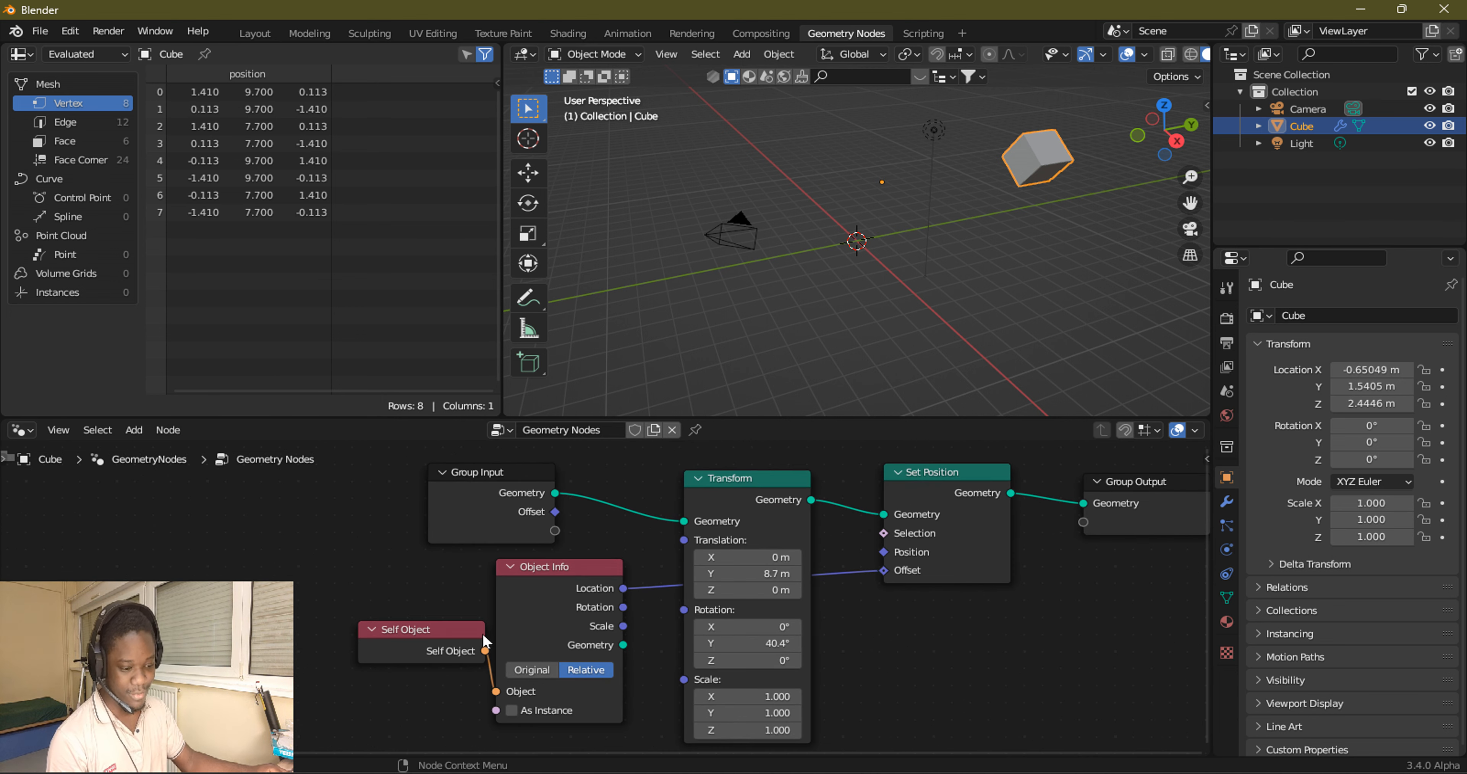
pyautogui.moveTo(434, 647); pyautogui.dragTo(406, 664)
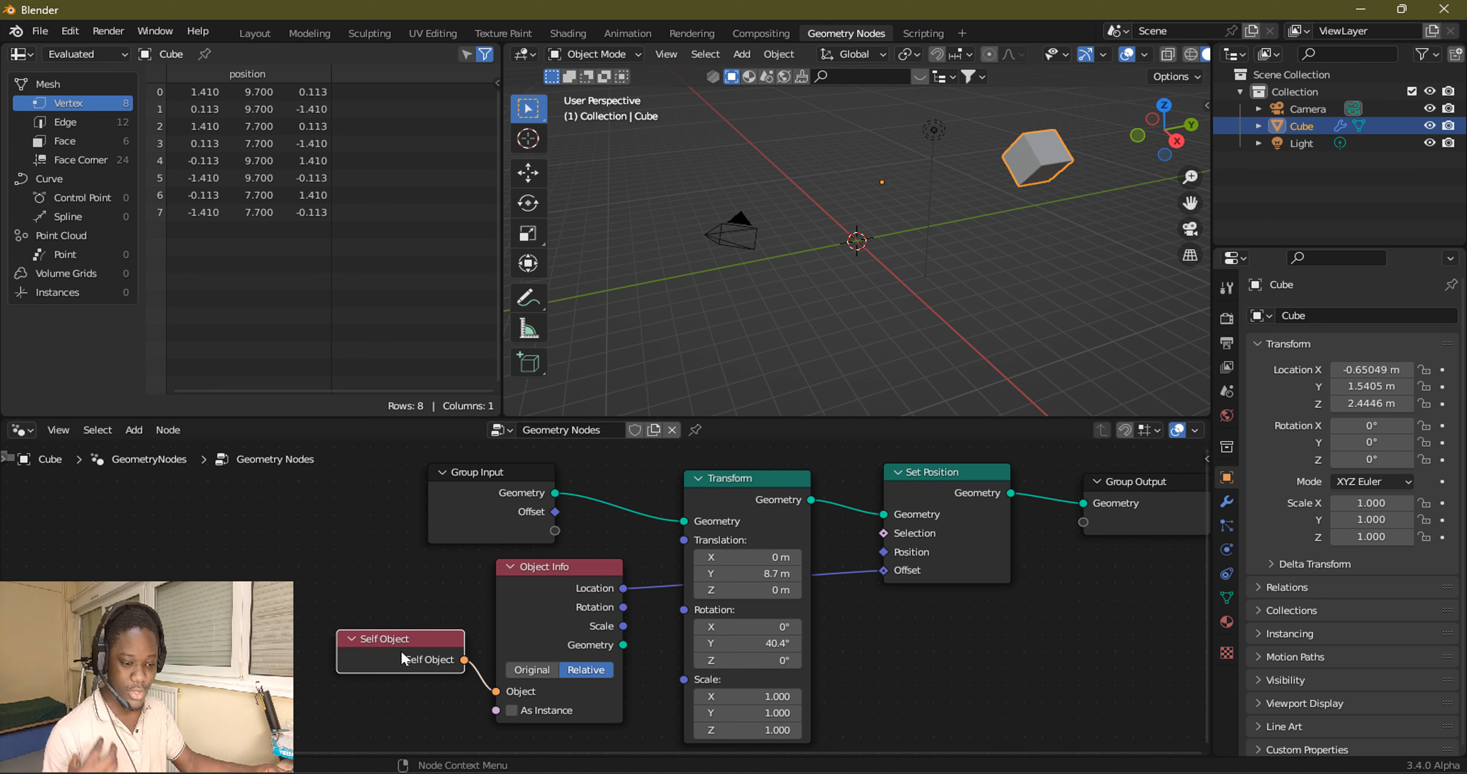